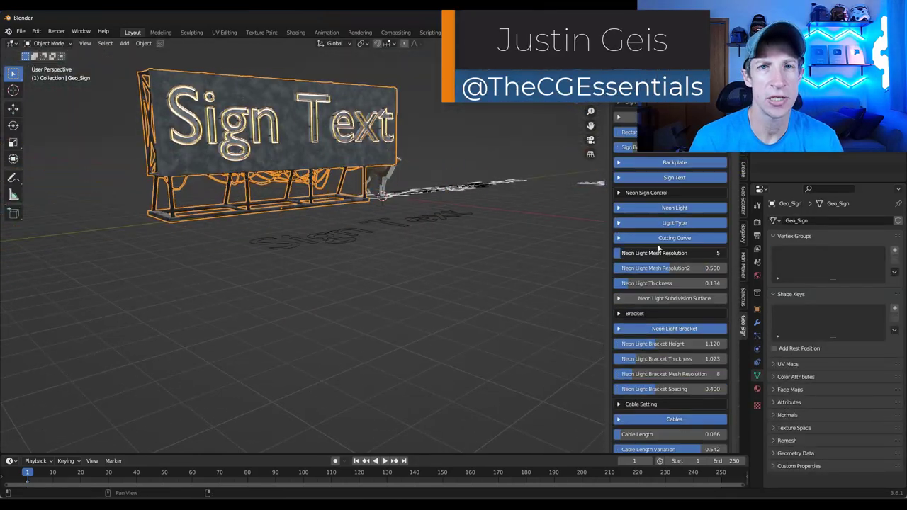
Step: Show the sign scene's render settings in the Render Properties tab
left_click(756, 226)
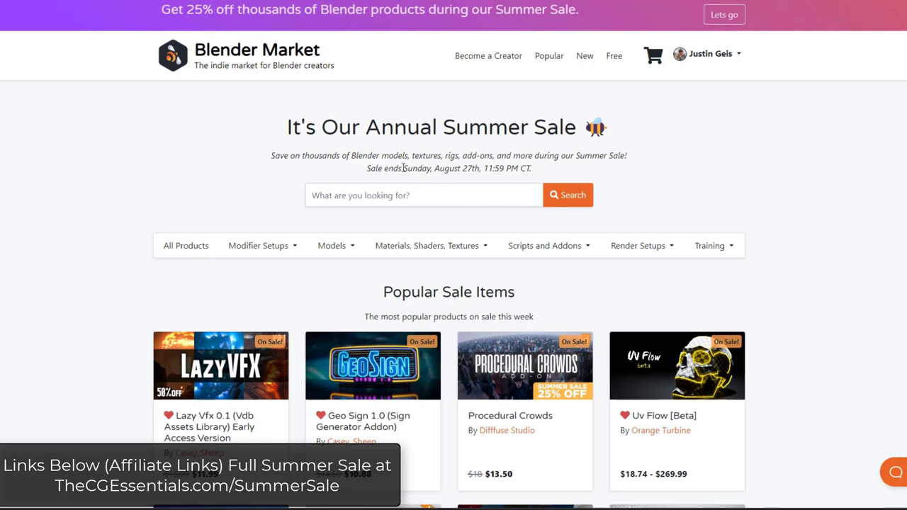
Step: Highlight the sale end date, Sunday, August 27th, on the Summer Sale page
left_click_drag(447, 169, 477, 169)
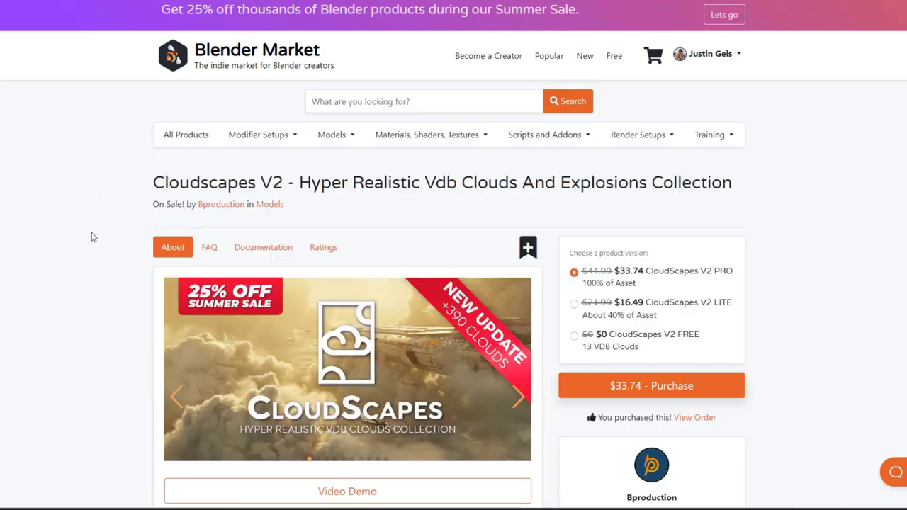
Step: Step through the Cloudscapes V2 preview images, past Ground Explosion, to the Hyper Realistic slide
scroll(121, 312, "down", 3)
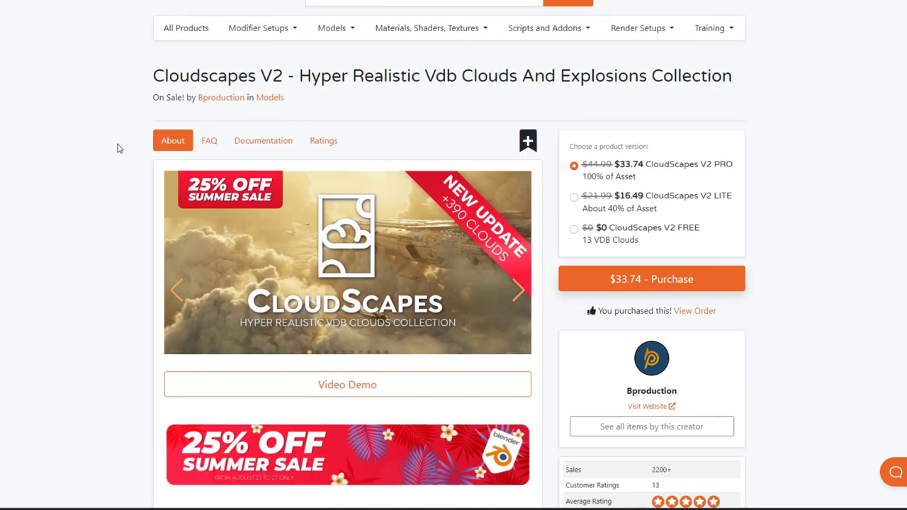
scroll(119, 148, "down", 3)
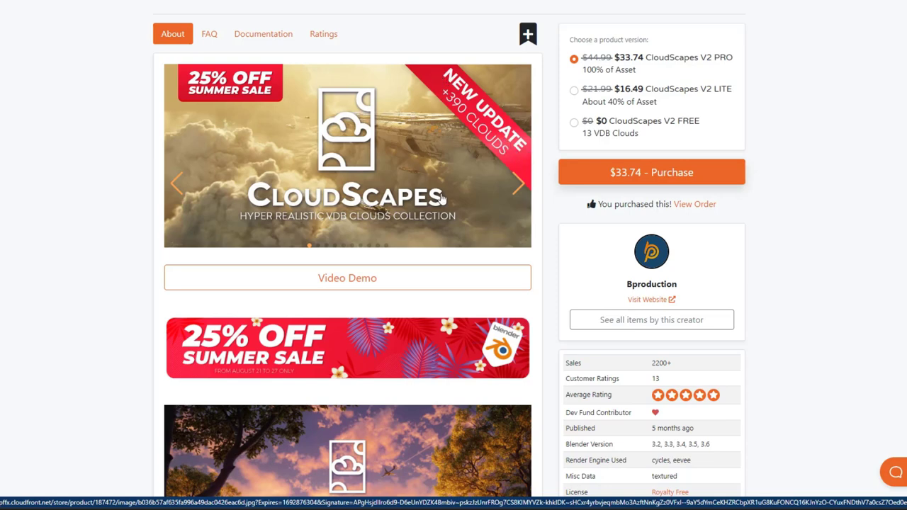
left_click(517, 183)
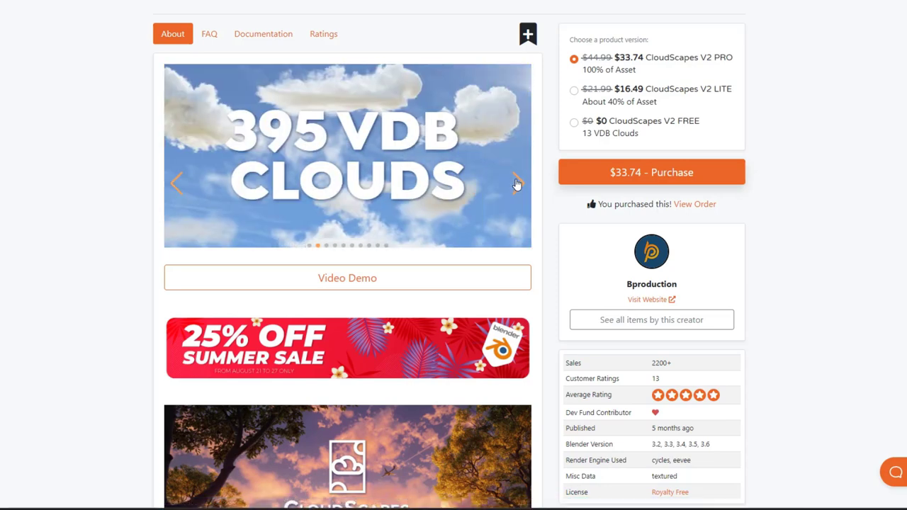
left_click(517, 183)
left_click(516, 183)
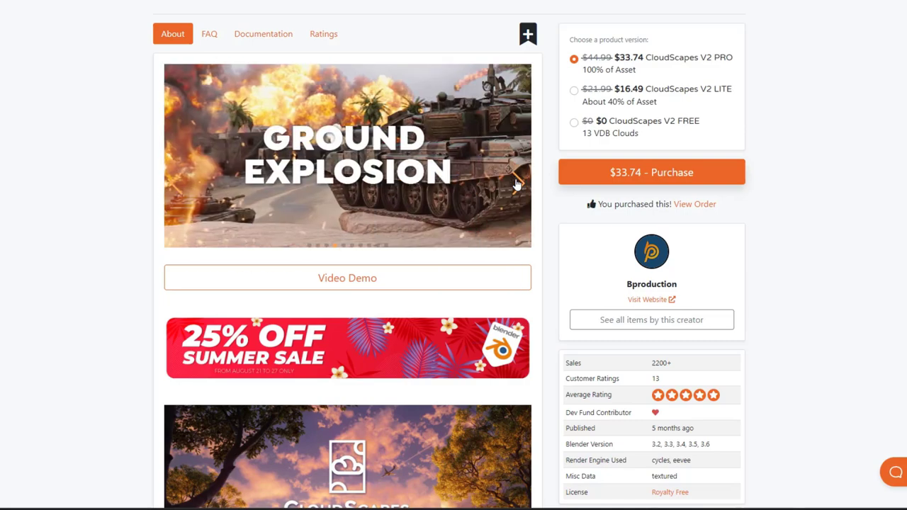
left_click(516, 182)
left_click(516, 183)
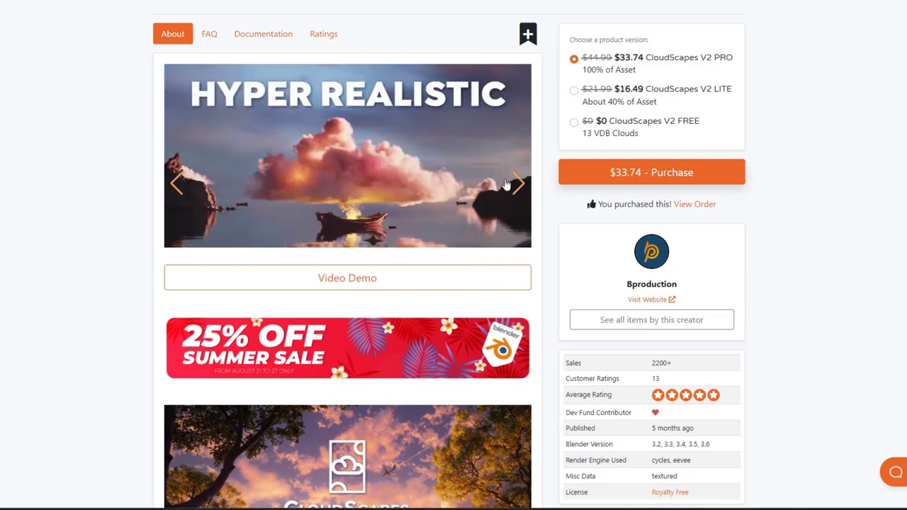
Step: Read down the Cloudscapes V2 description of cloud families, explosions and fire, tornado and smoke sets
scroll(114, 133, "down", 5)
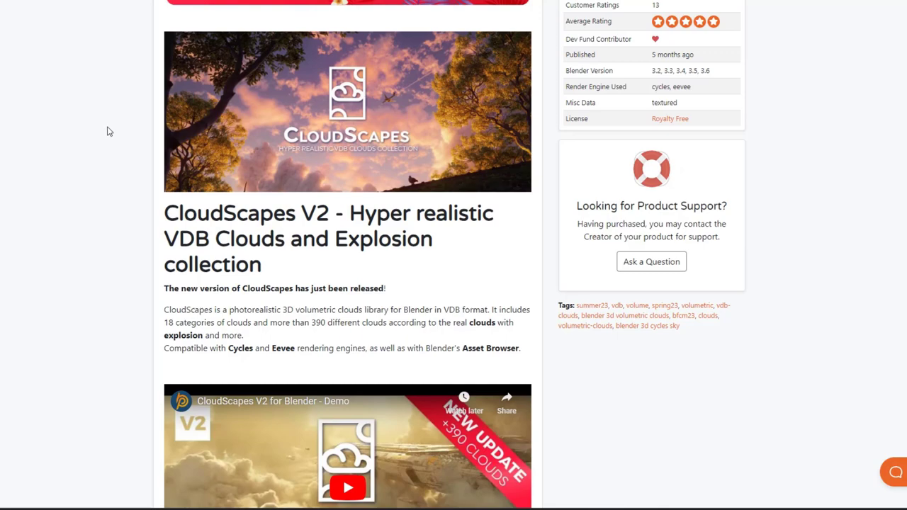
scroll(110, 132, "down", 8)
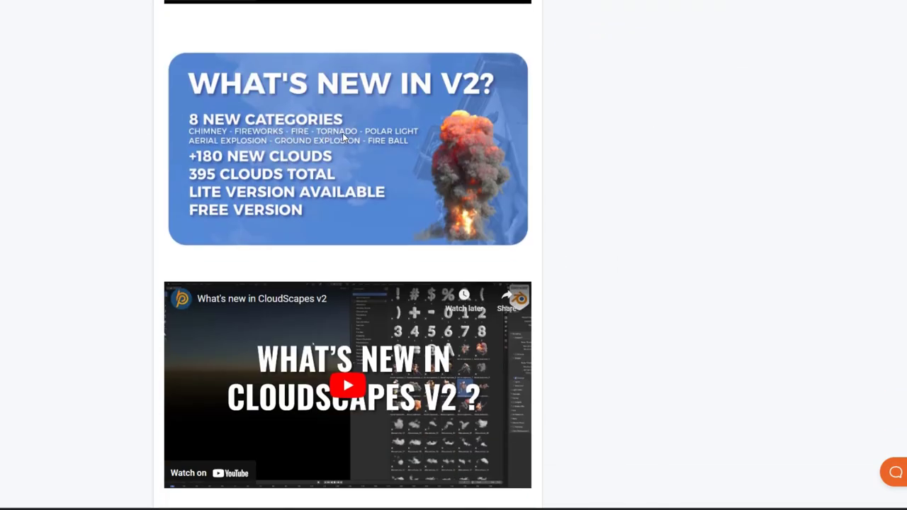
scroll(120, 178, "down", 10)
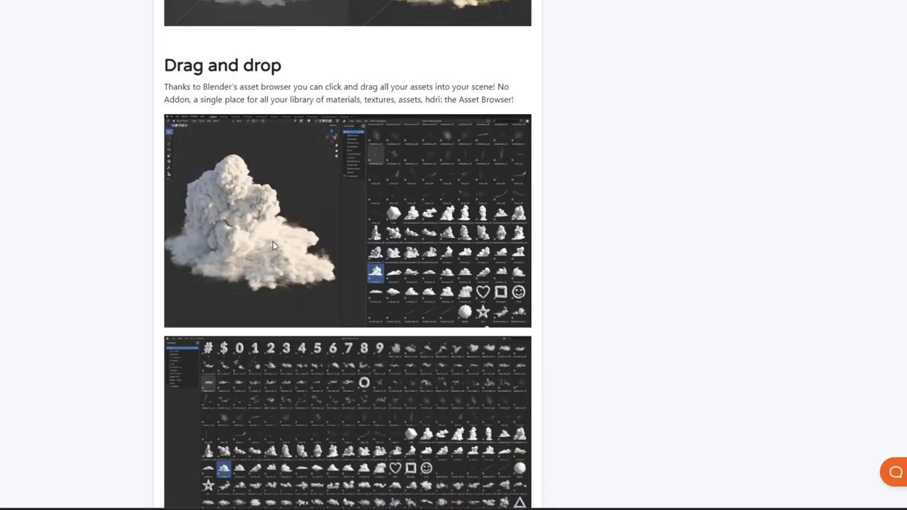
scroll(270, 241, "down", 4)
scroll(268, 240, "down", 12)
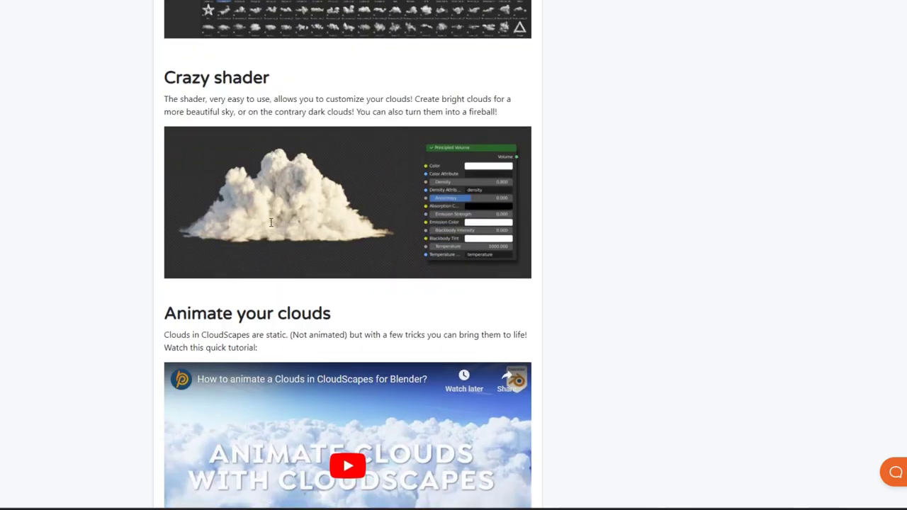
scroll(149, 182, "down", 5)
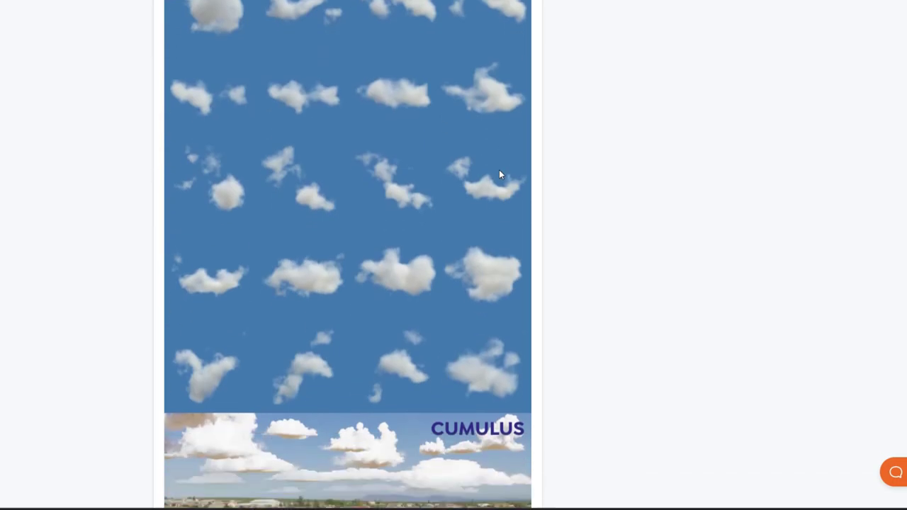
scroll(496, 239, "down", 20)
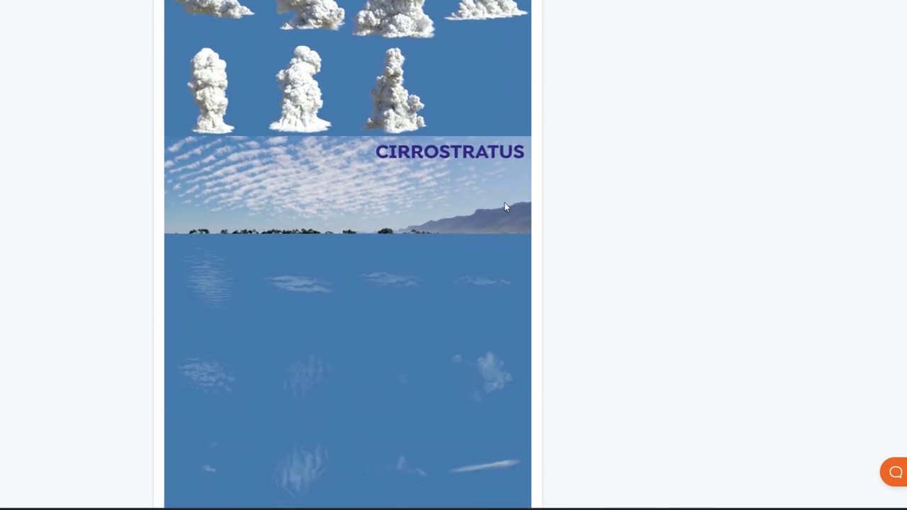
scroll(496, 204, "down", 20)
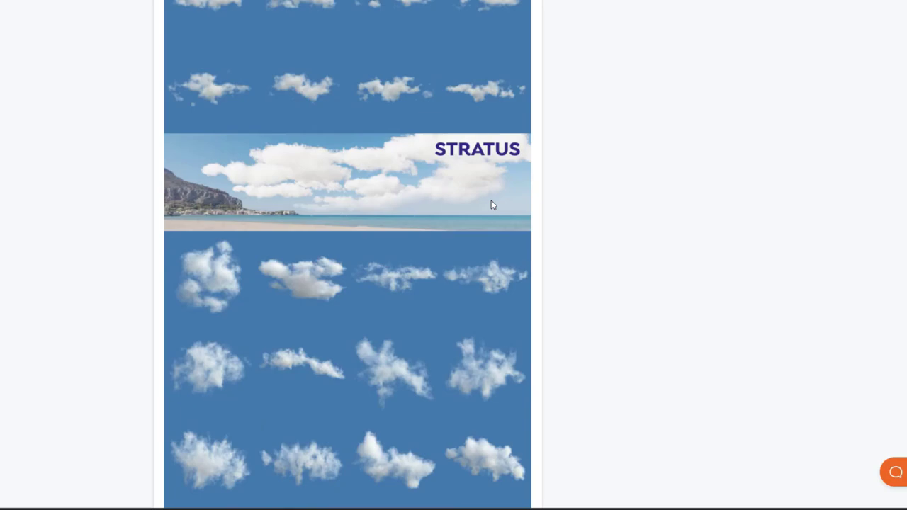
scroll(487, 201, "down", 8)
scroll(238, 369, "down", 15)
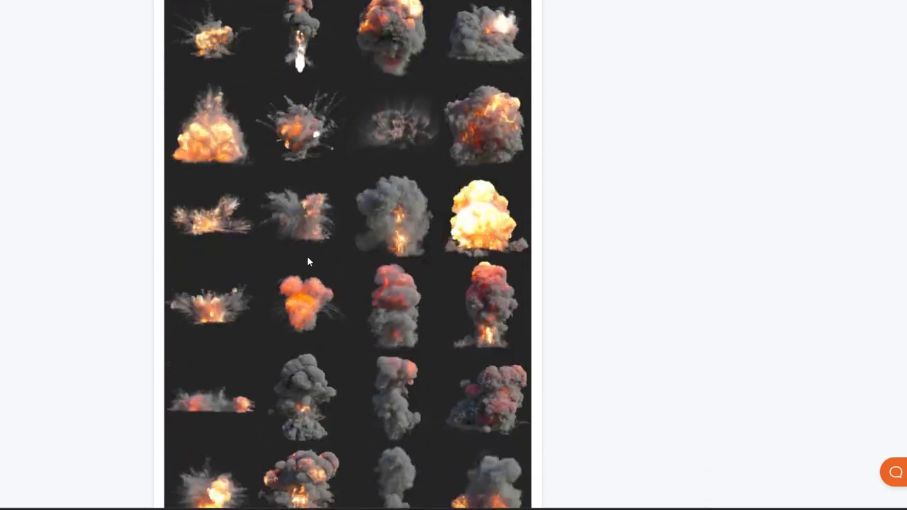
scroll(322, 311, "down", 5)
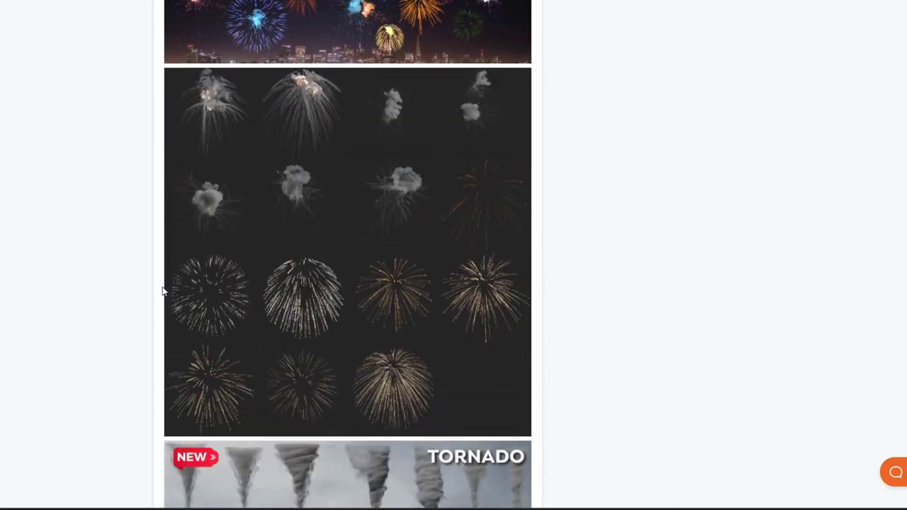
scroll(163, 290, "down", 5)
scroll(163, 291, "down", 10)
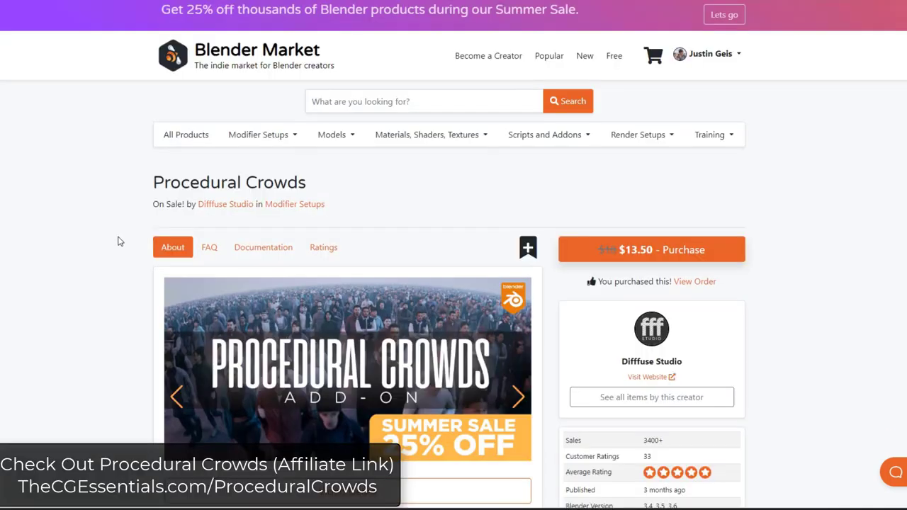
scroll(105, 222, "down", 2)
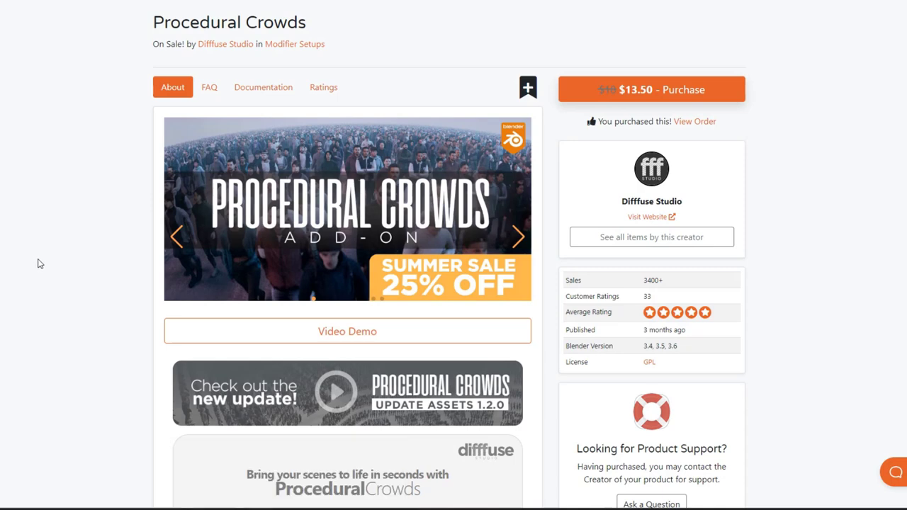
scroll(62, 283, "down", 5)
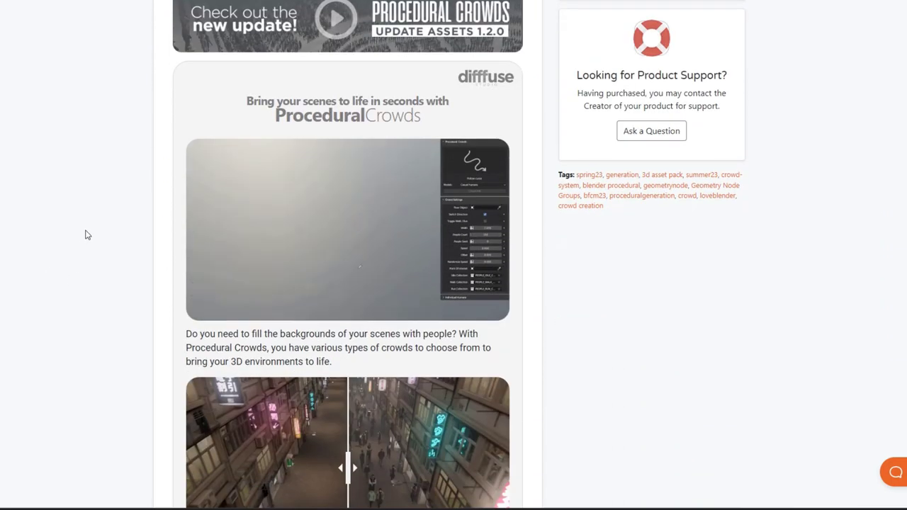
scroll(87, 233, "up", 1)
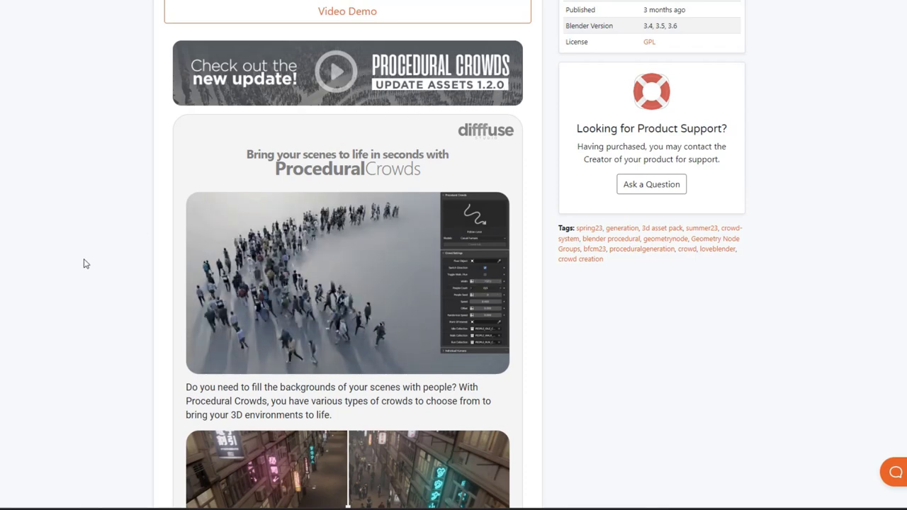
scroll(100, 263, "down", 10)
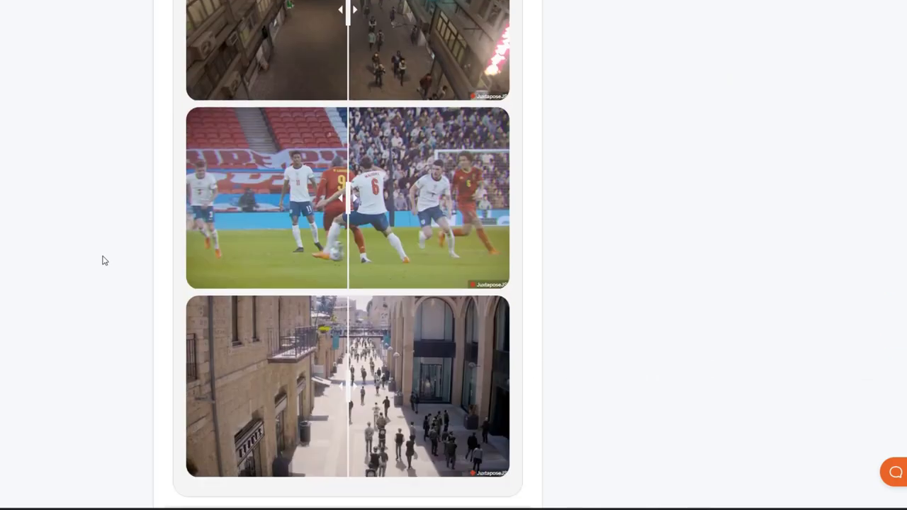
scroll(103, 261, "down", 9)
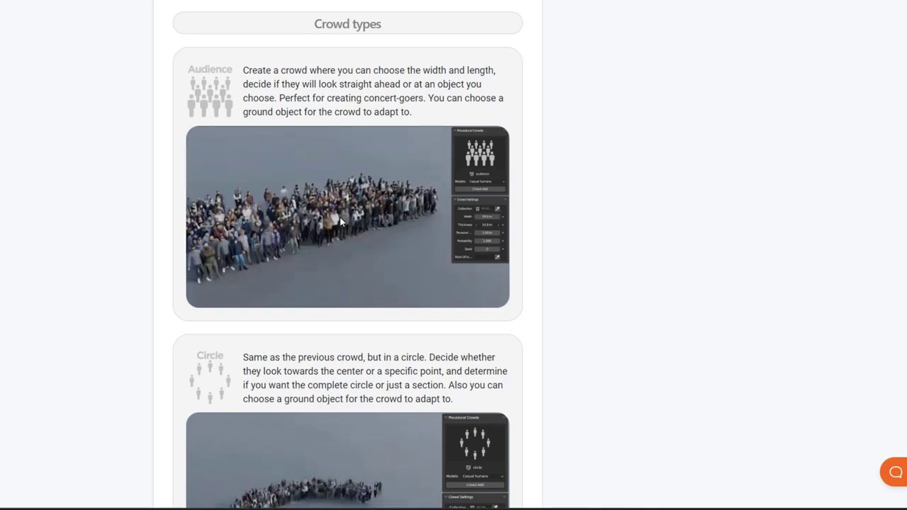
scroll(340, 219, "down", 4)
scroll(345, 237, "down", 9)
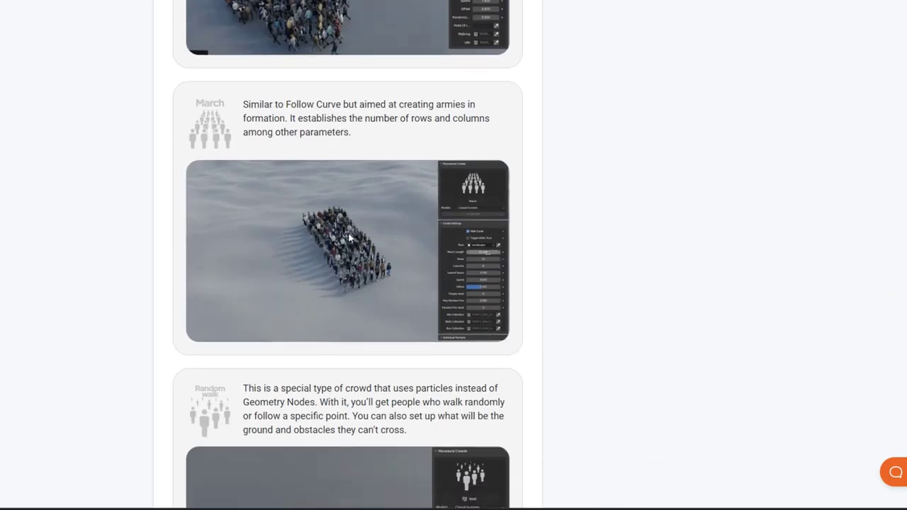
scroll(349, 240, "down", 8)
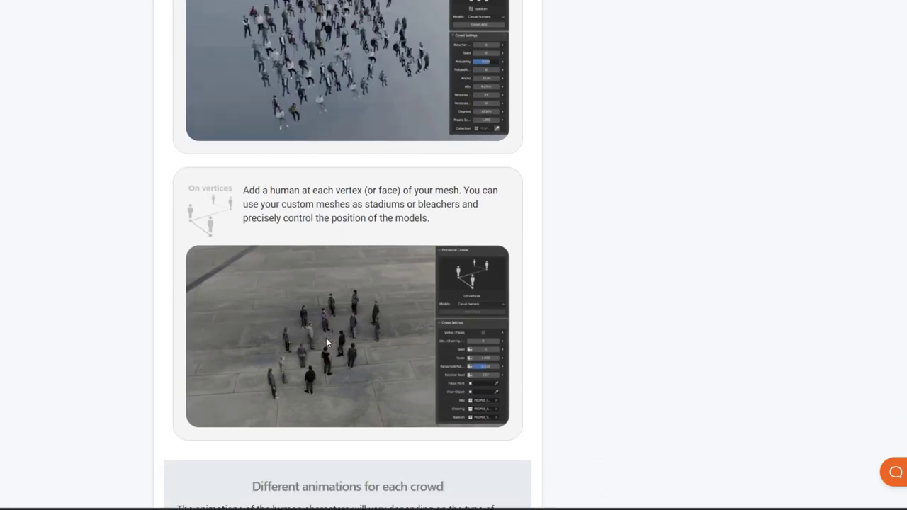
scroll(283, 291, "down", 1)
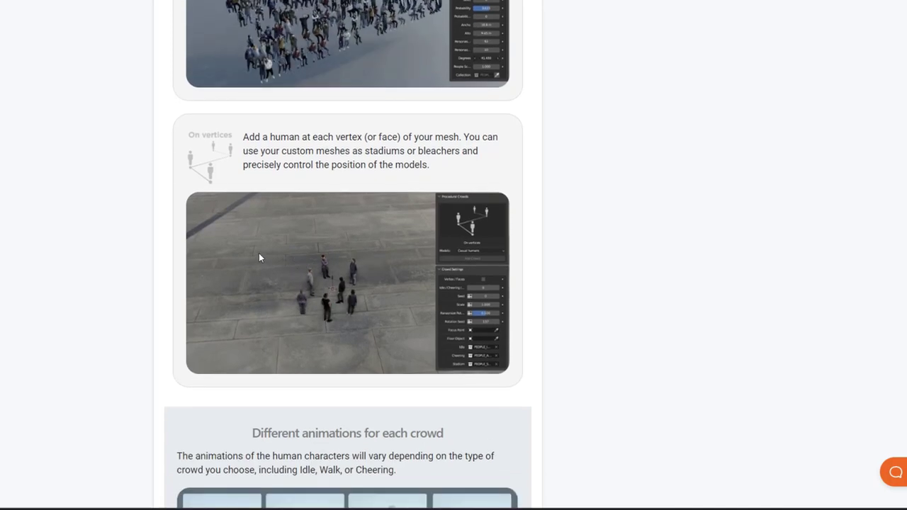
scroll(259, 257, "down", 12)
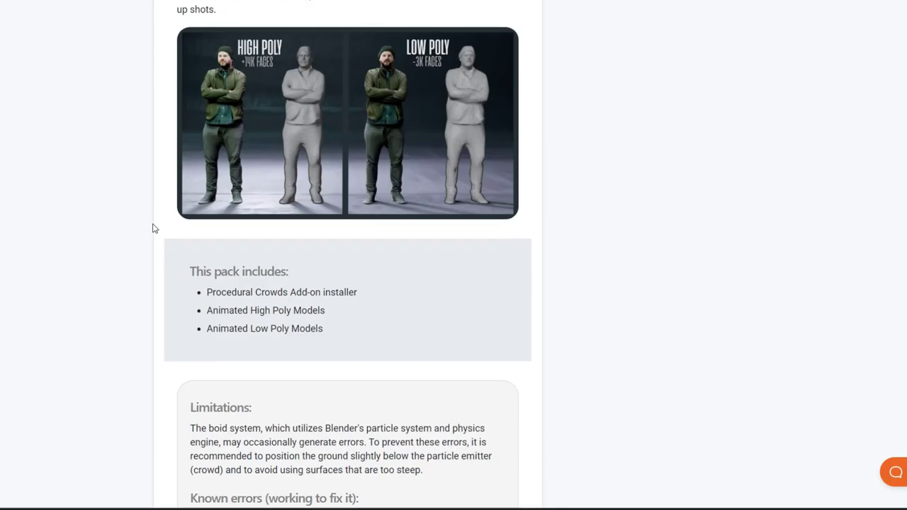
scroll(152, 228, "down", 3)
scroll(154, 228, "up", 4)
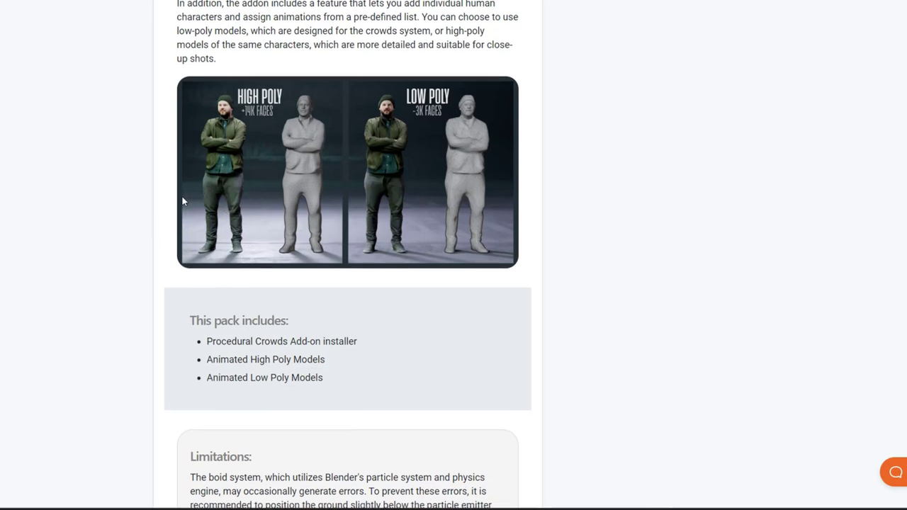
scroll(182, 201, "down", 1)
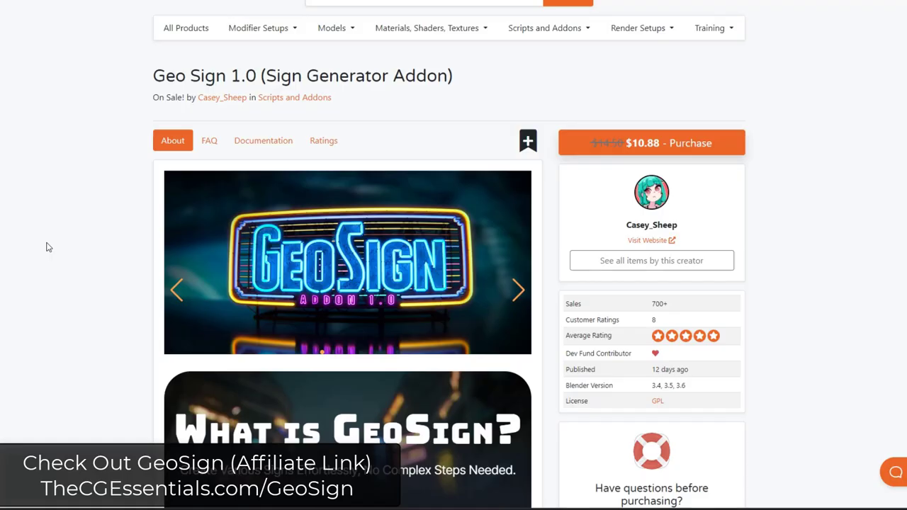
Step: Scroll the GeoSign page from Key Features past the demos to Text Tool and Draw Curve
scroll(45, 244, "down", 2)
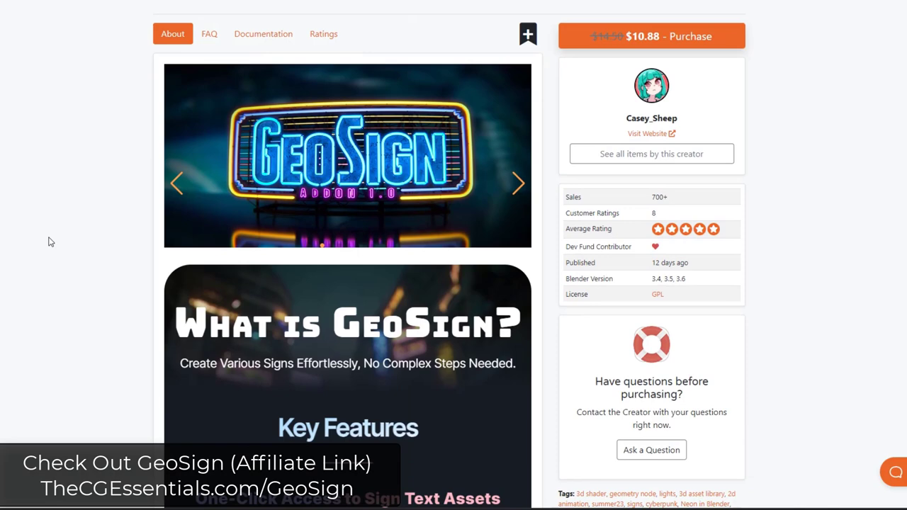
scroll(49, 241, "down", 4)
scroll(51, 239, "down", 2)
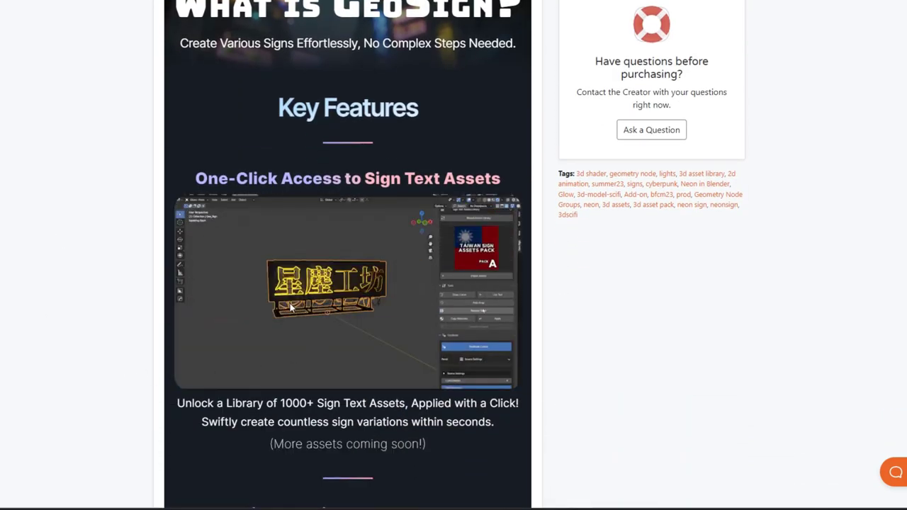
scroll(287, 302, "down", 1)
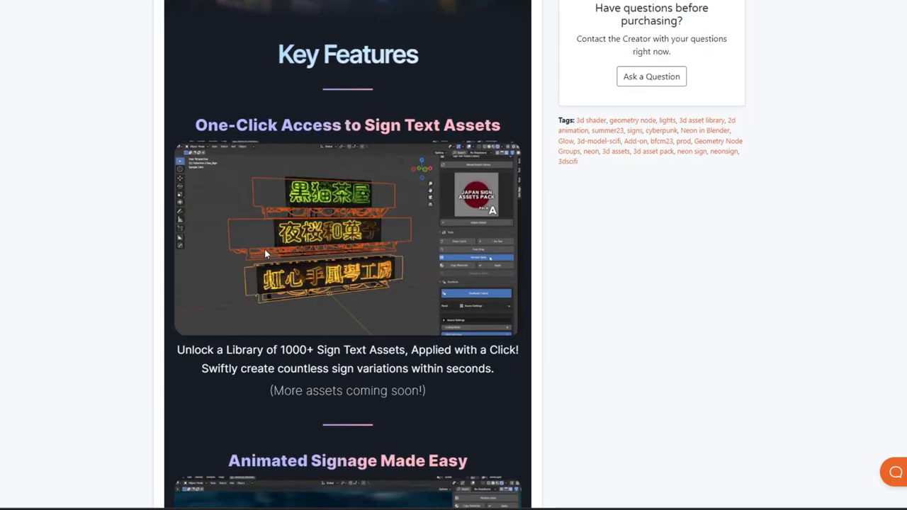
scroll(270, 231, "down", 4)
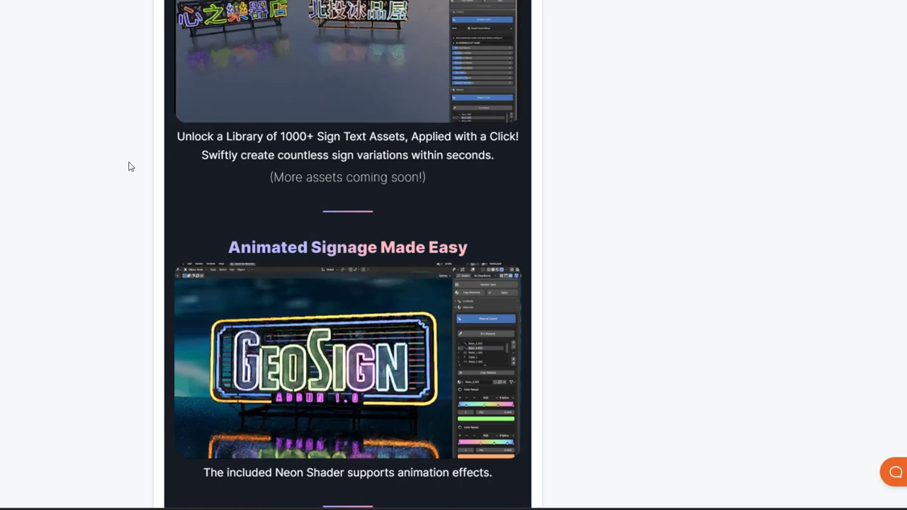
scroll(141, 145, "down", 10)
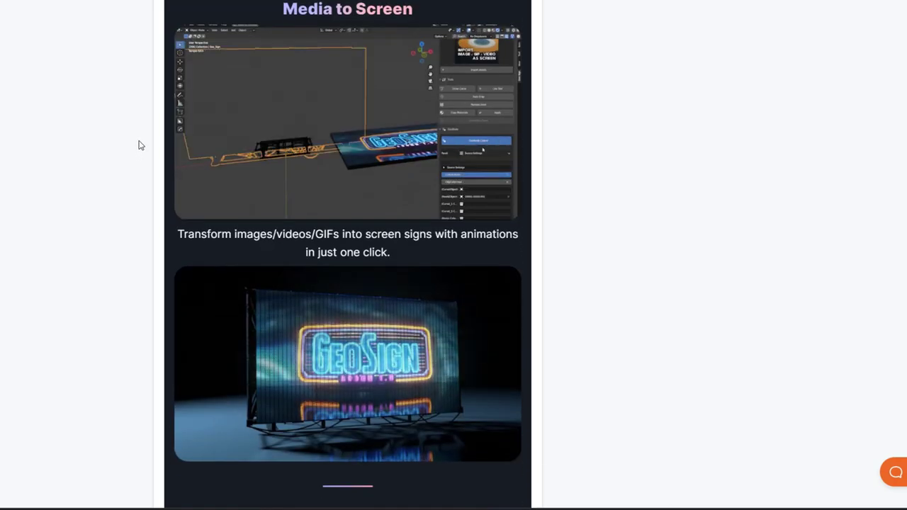
scroll(140, 146, "down", 1)
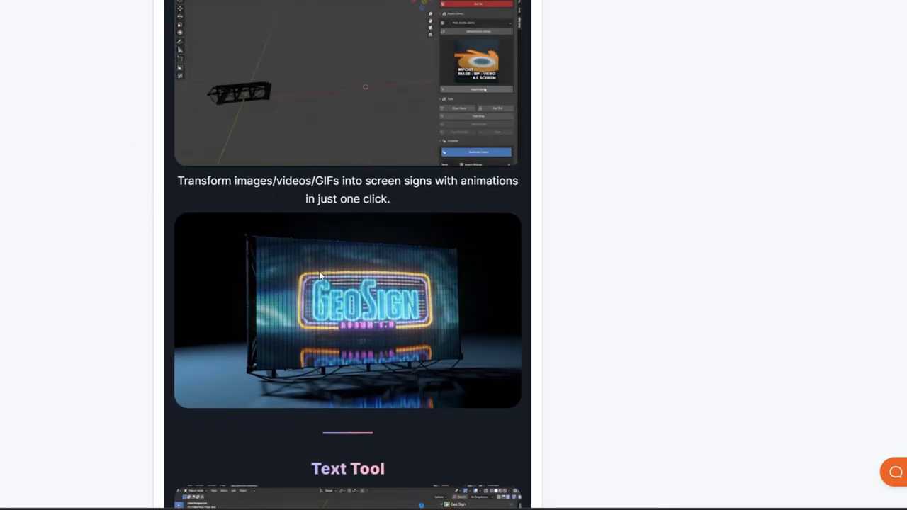
scroll(319, 269, "down", 2)
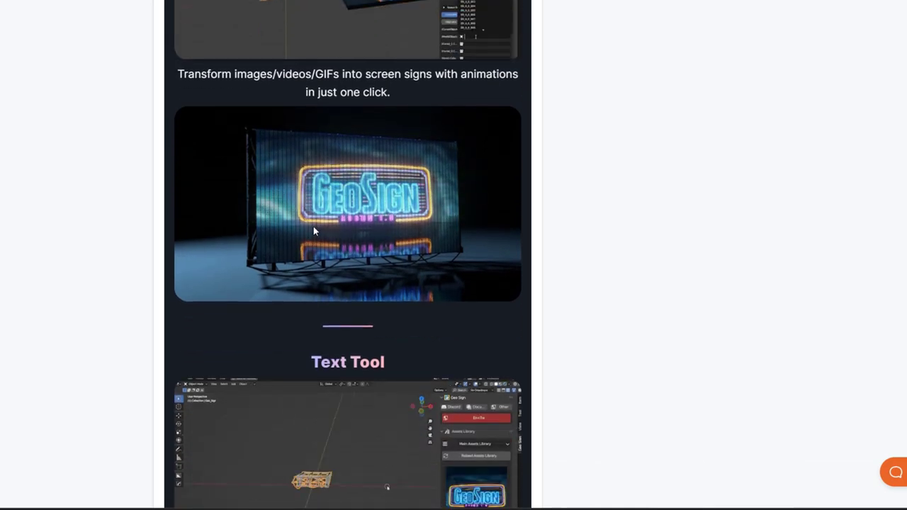
scroll(313, 226, "down", 6)
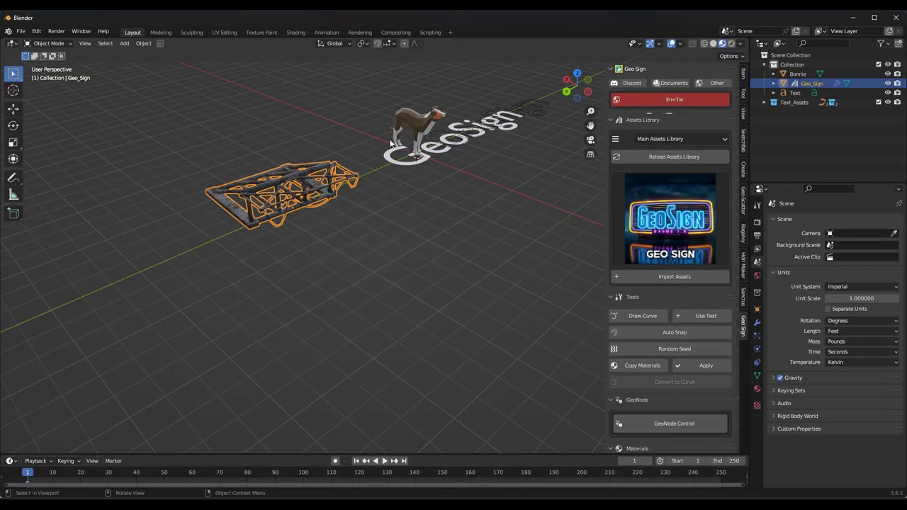
Step: Retype the text object as 'Sign Text' and convert it with the Text Tool
middle_click_drag(390, 143, 546, 146)
left_click(553, 151)
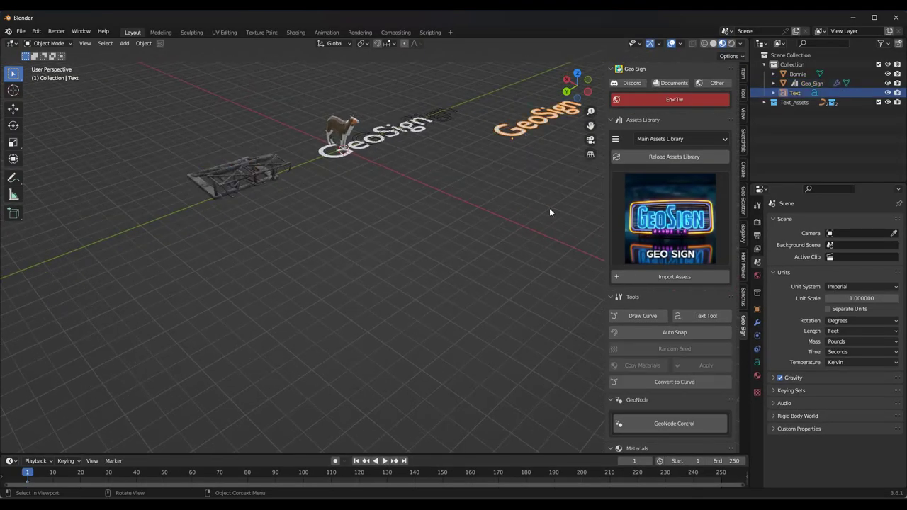
left_click(757, 362)
key("Tab")
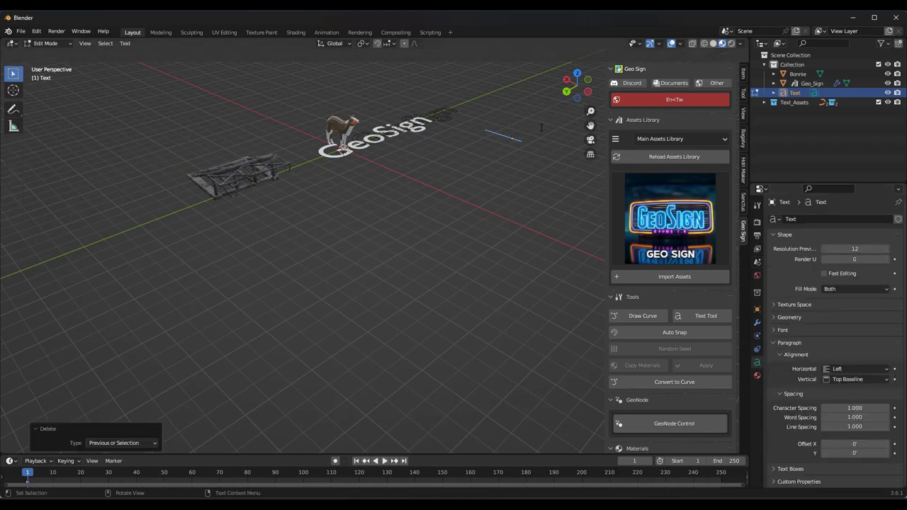
key("Tab")
left_click(703, 315)
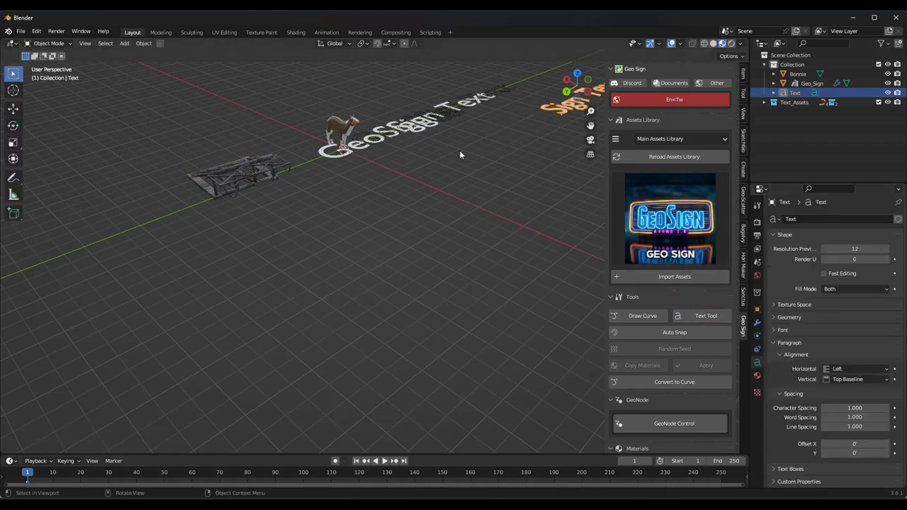
Step: Place the GeoSign Text onto the Geo_Sign frame with Use Text
left_click(490, 93)
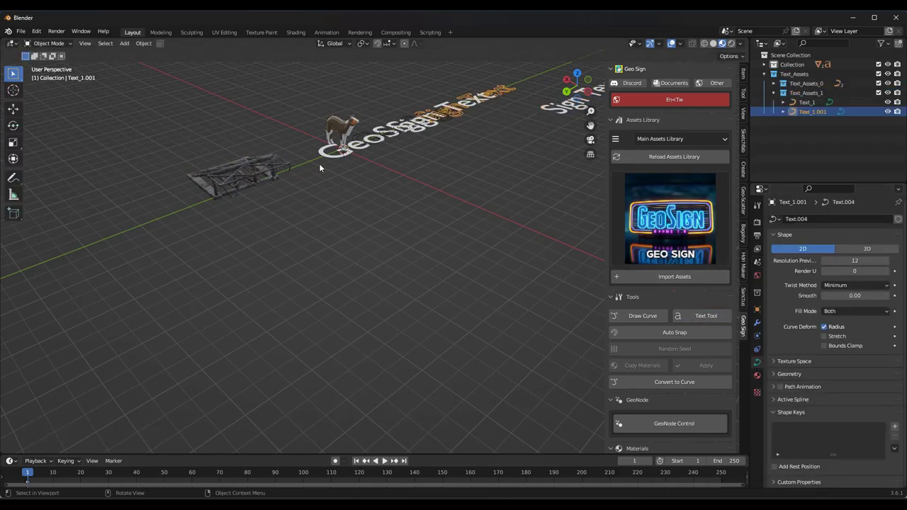
left_click(241, 169)
middle_click_drag(424, 248, 416, 228)
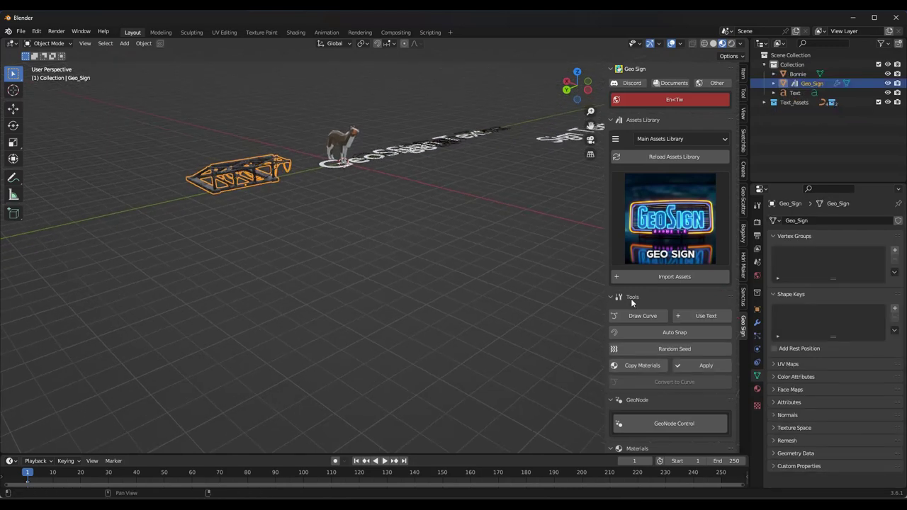
left_click(694, 319)
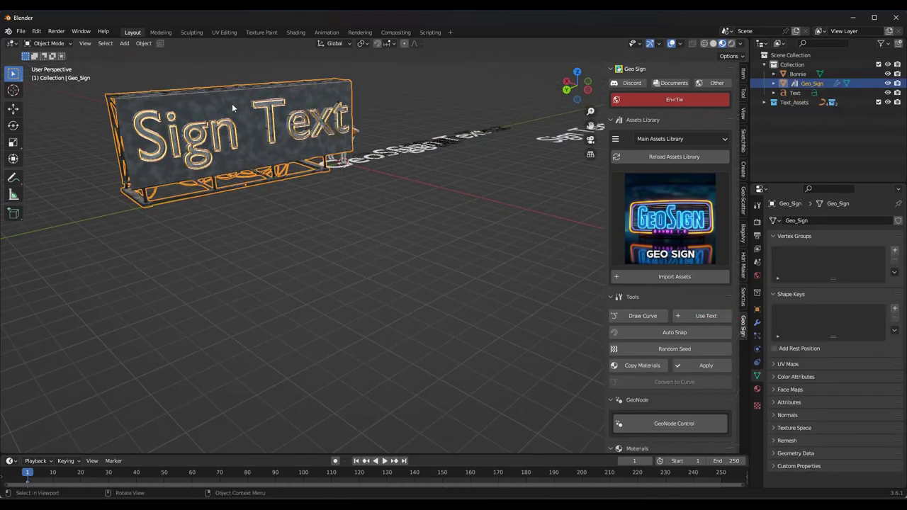
Step: Stretch the flat Sign Text curve on the ground along the X axis in edit mode
middle_click_drag(232, 107, 192, 104)
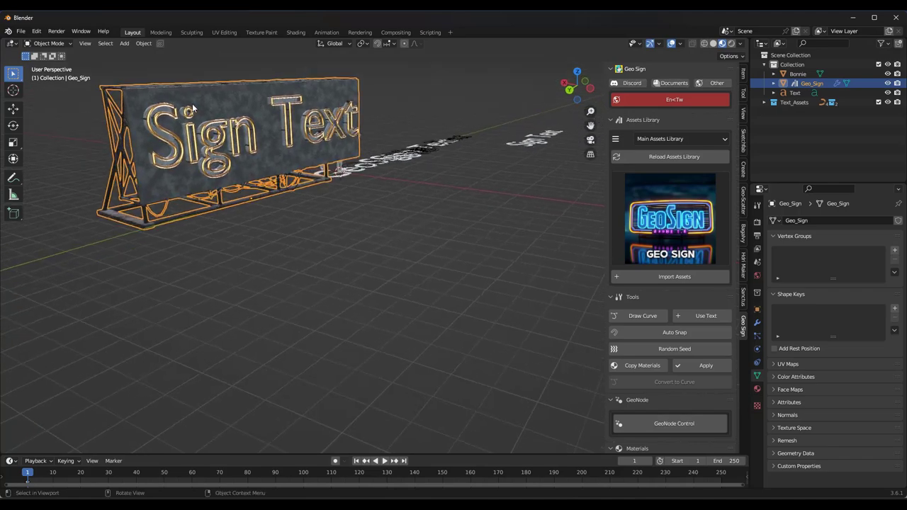
scroll(192, 103, "up", 3)
middle_click_drag(282, 154, 297, 157)
scroll(298, 157, "down", 3)
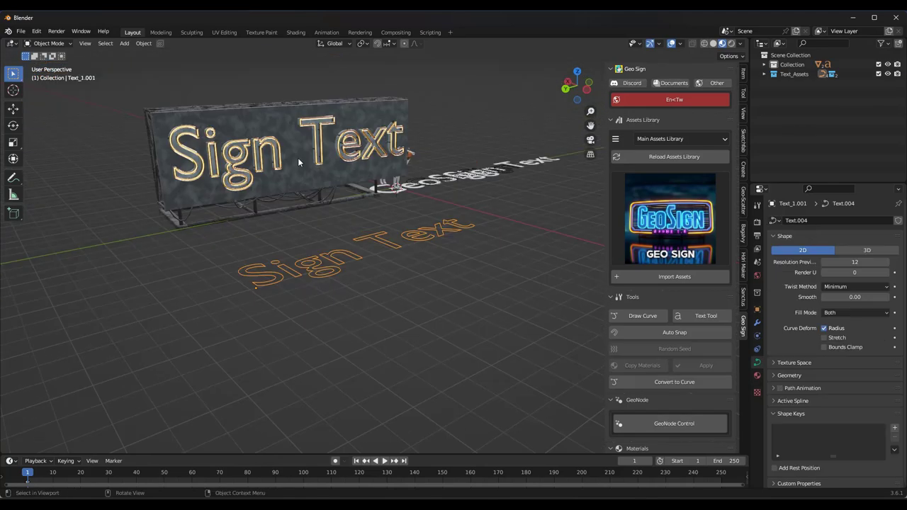
key("Tab")
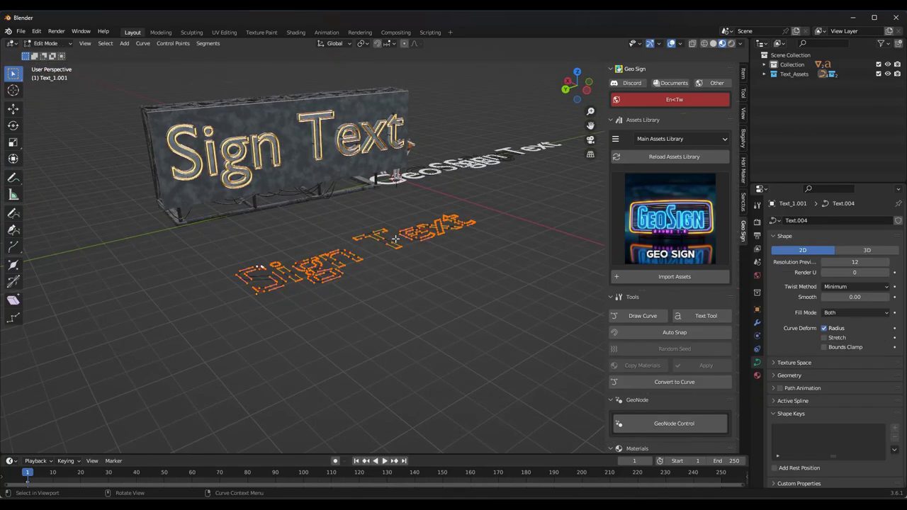
key("s")
key("x")
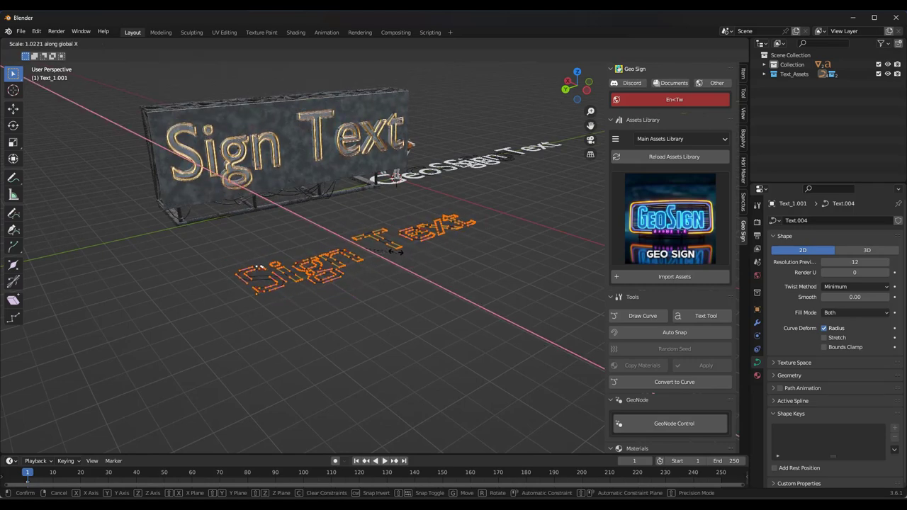
Step: Confirm the X stretch and make the Geo_Sign brackets taller and deeper
left_click(396, 250)
key("Tab")
left_click(383, 196)
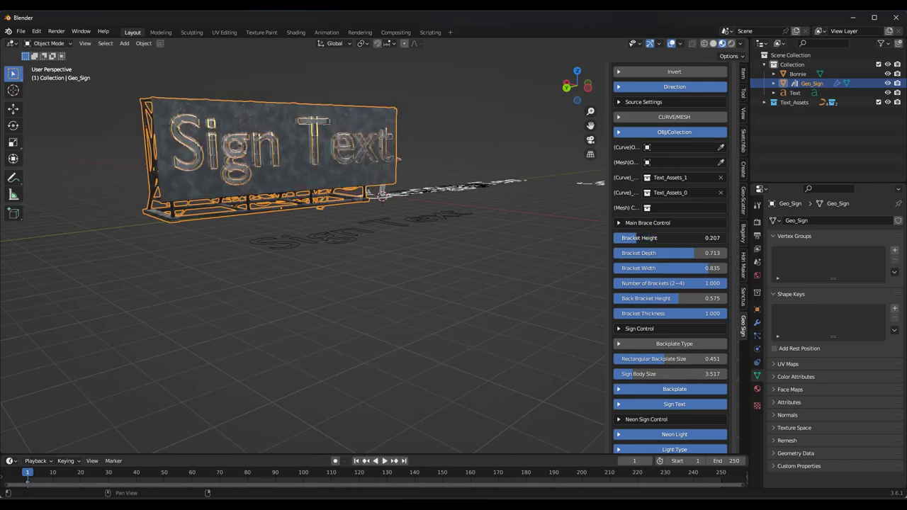
left_click_drag(660, 238, 705, 256)
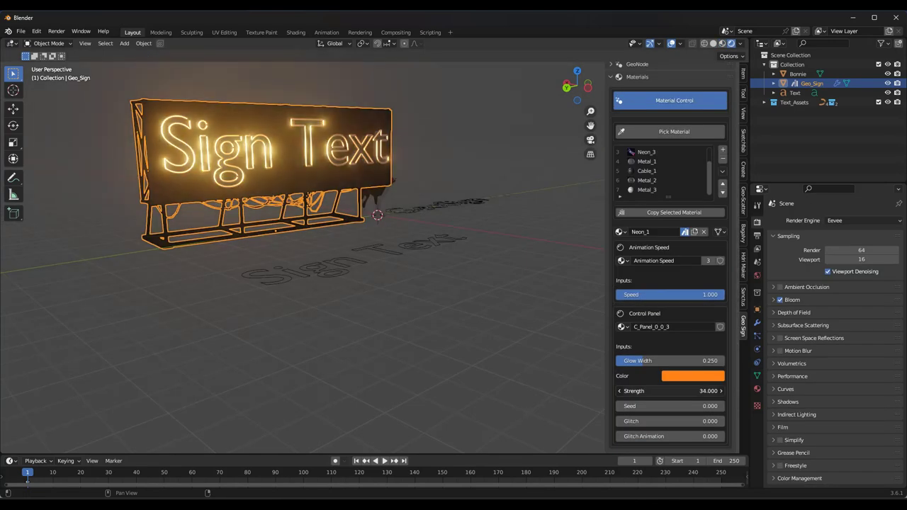
Step: Raise the neon Strength to 35.1 and change the glow colour from orange to blue
left_click_drag(659, 390, 669, 390)
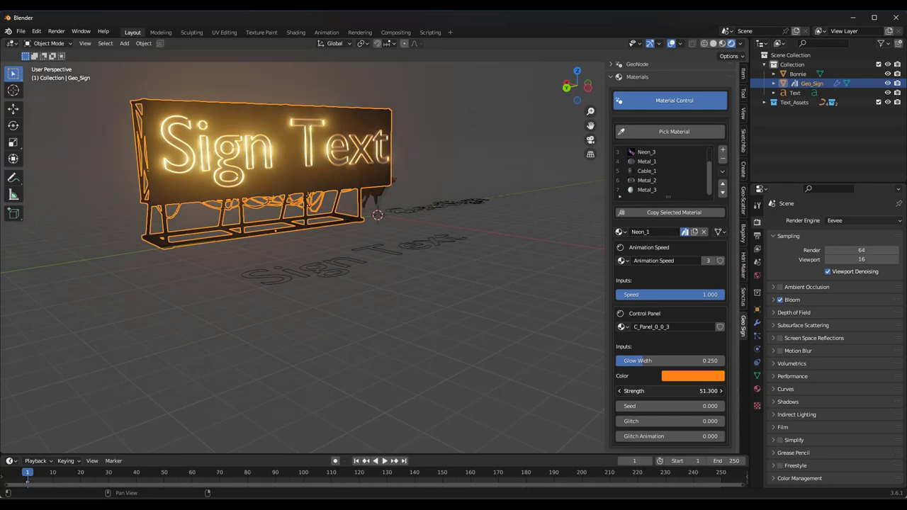
left_click(688, 376)
left_click_drag(711, 278, 717, 264)
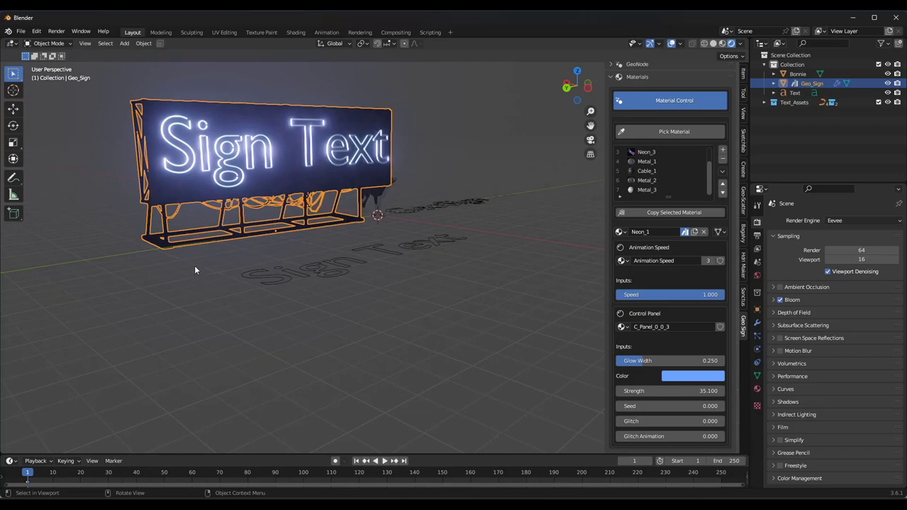
middle_click_drag(195, 269, 210, 243)
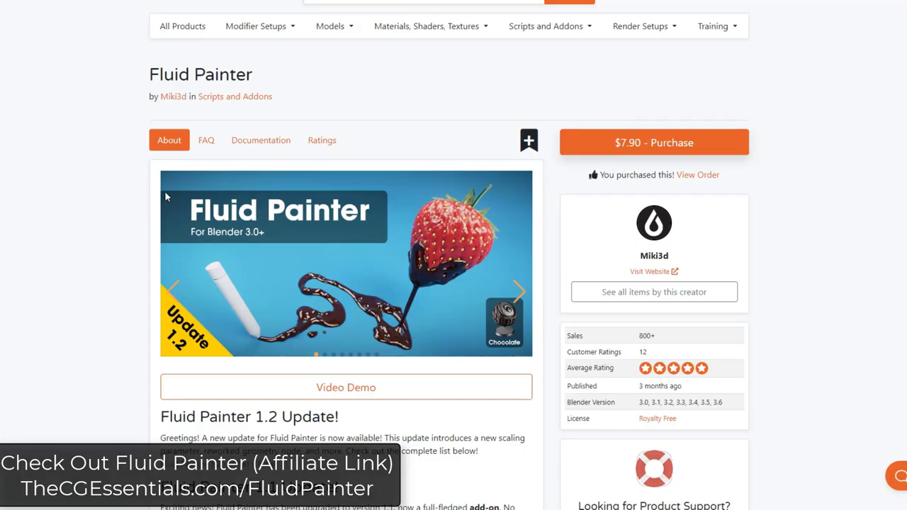
Step: Advance three slides through the Fluid Painter preview carousel
scroll(111, 192, "down", 2)
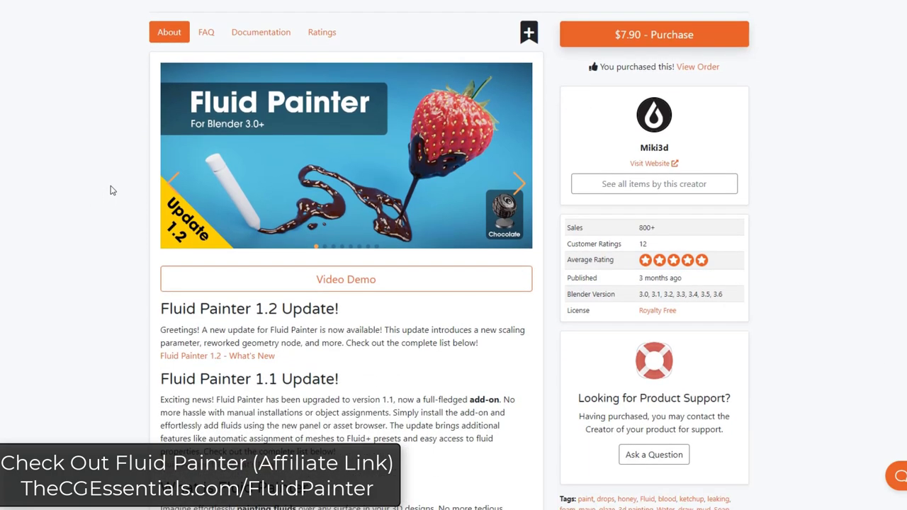
left_click(517, 185)
left_click(516, 185)
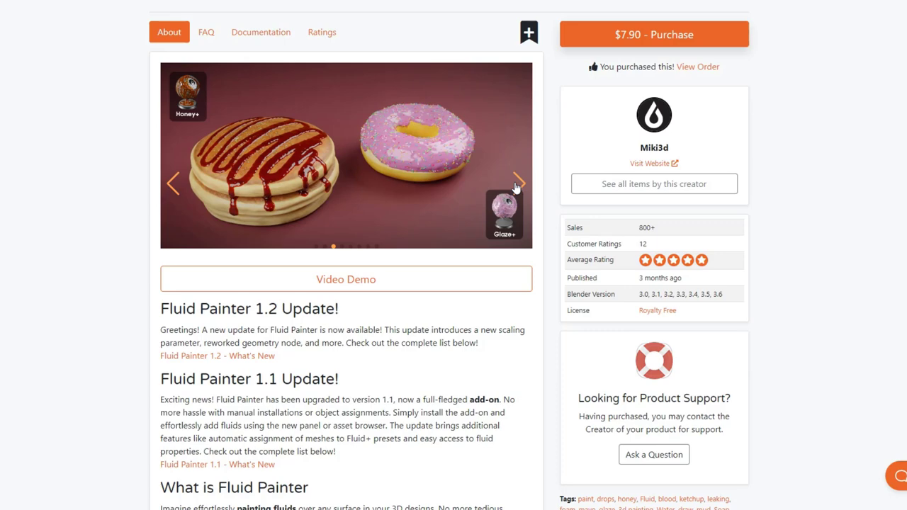
left_click(516, 185)
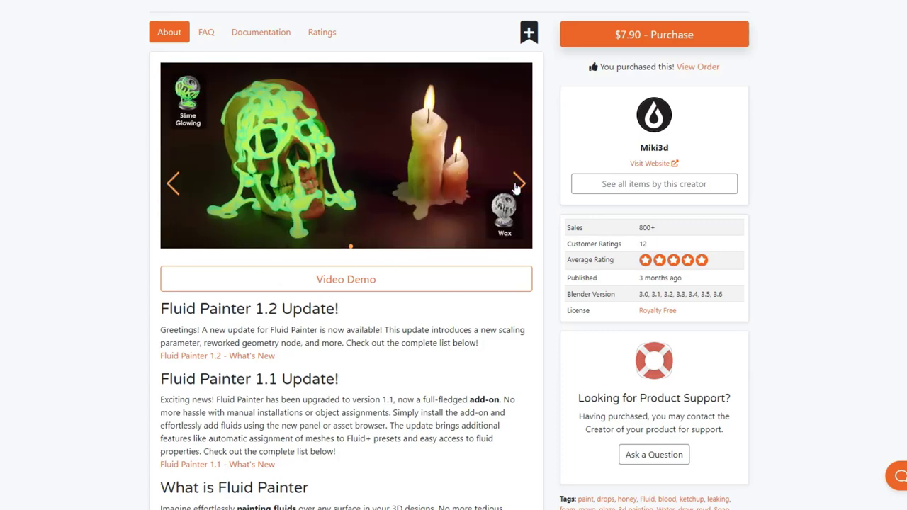
Step: Read through Fluid Painter's Features and Presets List, then return to 'Make your own fluid'
scroll(410, 302, "down", 10)
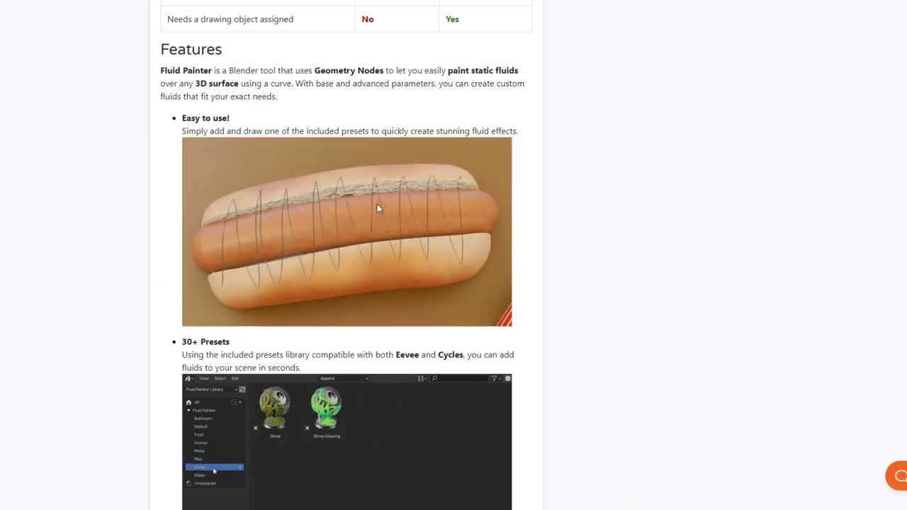
scroll(384, 208, "down", 2)
scroll(385, 202, "down", 3)
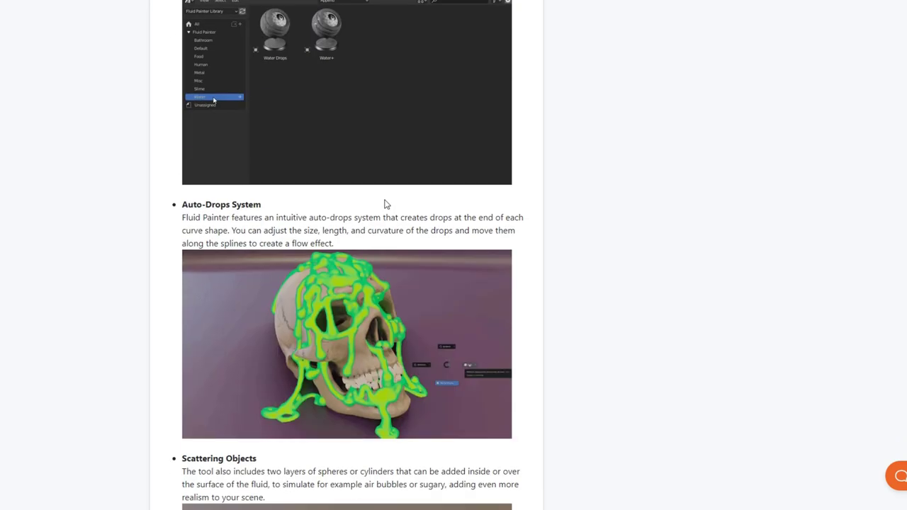
scroll(362, 182, "down", 10)
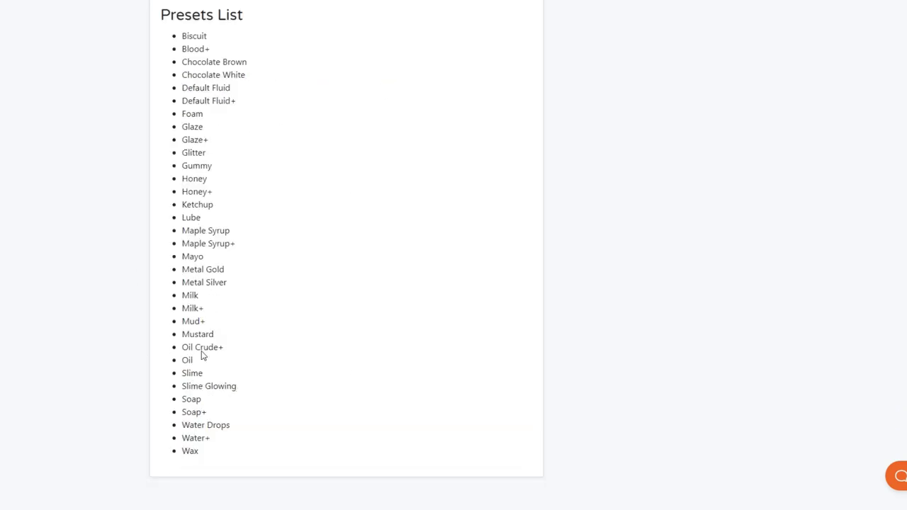
scroll(209, 332, "up", 6)
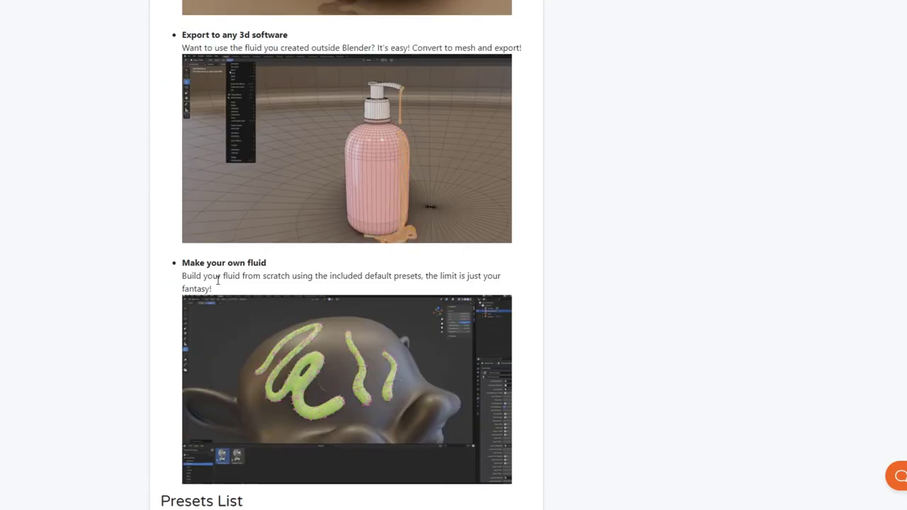
left_click_drag(221, 289, 184, 276)
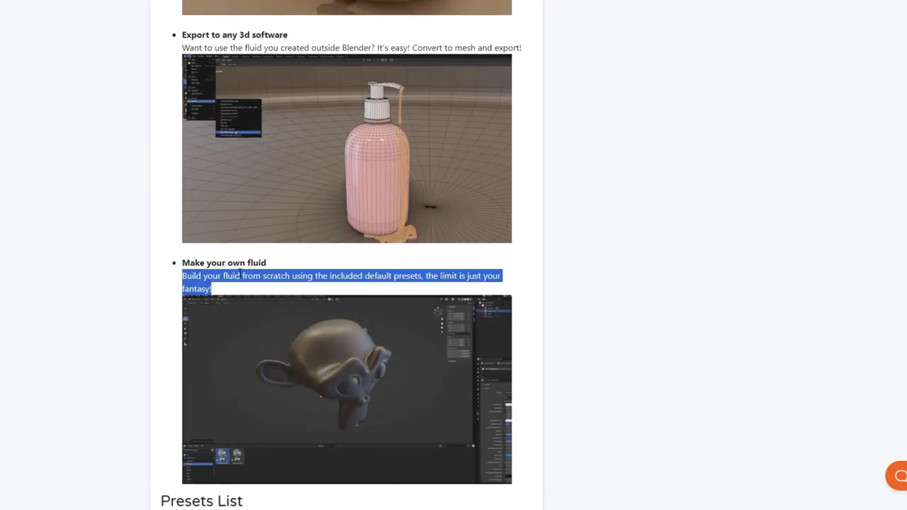
left_click(247, 275)
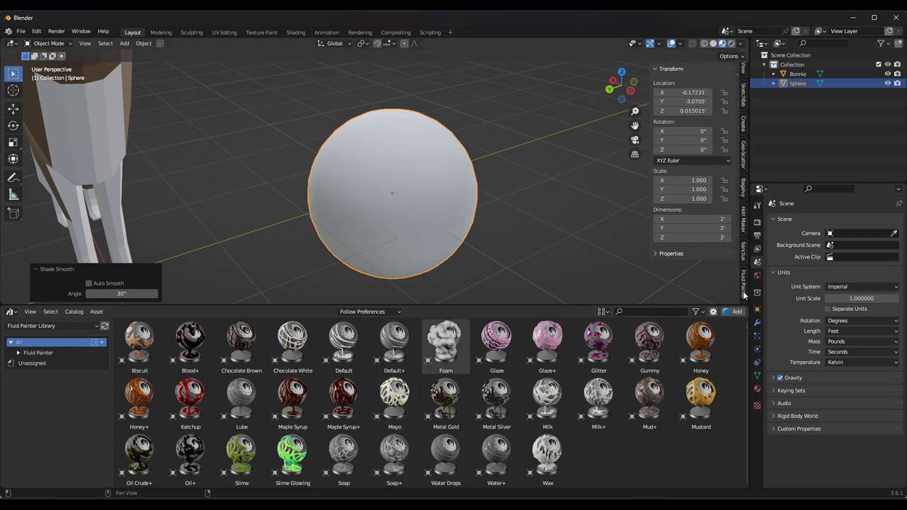
Step: Choose Honey as the fluid preset in the Fluid Painter sidebar
left_click(744, 293)
scroll(712, 209, "down", 3)
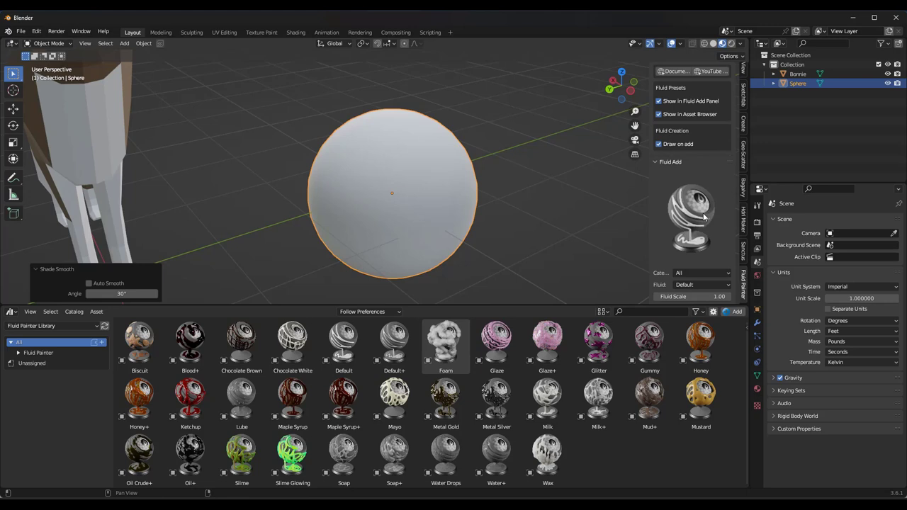
left_click(693, 272)
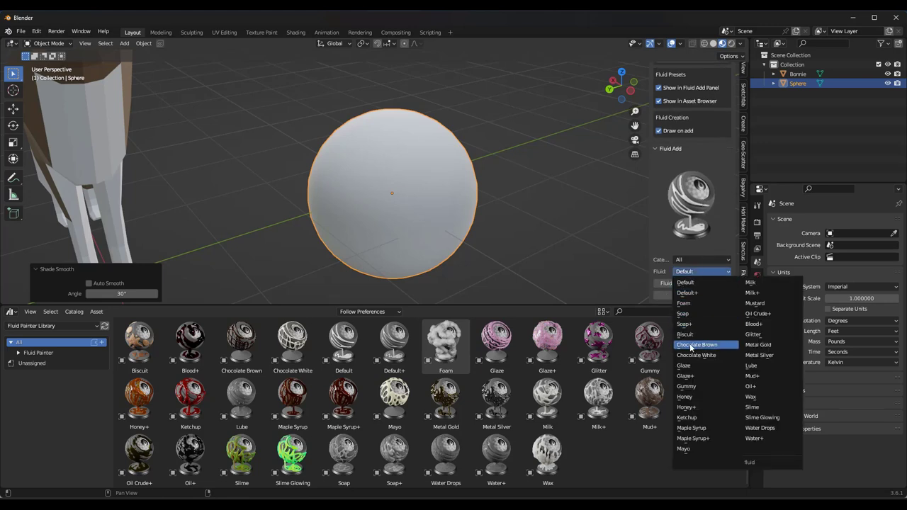
left_click(694, 398)
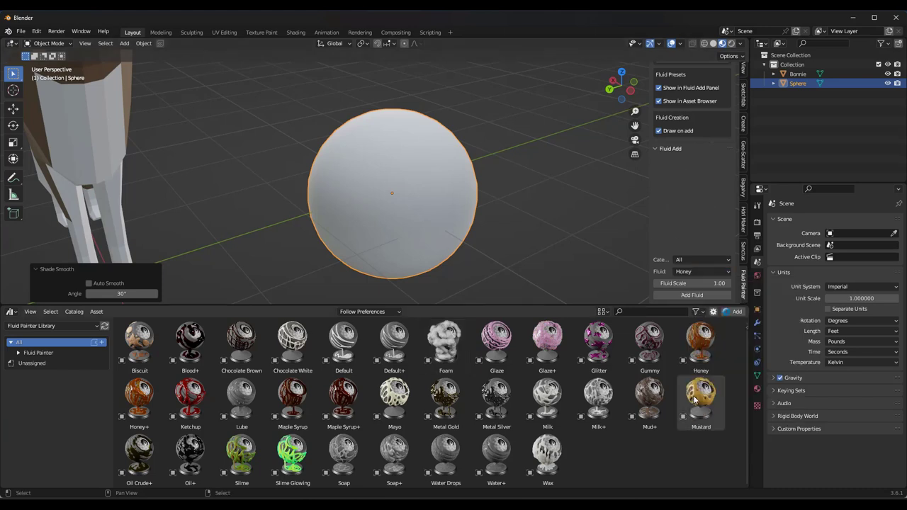
mouse_move(504, 183)
middle_mouse_down()
mouse_move(456, 171)
mouse_move(464, 174)
middle_mouse_up()
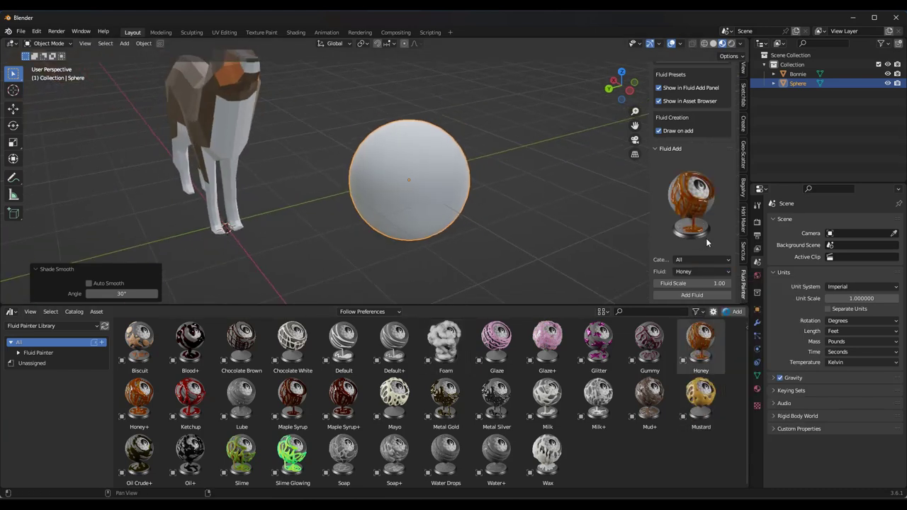
Step: Add a Honey fluid and paint strokes across the sphere, then leave drawing mode
left_click(692, 295)
mouse_move(425, 184)
middle_mouse_down()
mouse_move(385, 162)
mouse_move(367, 135)
middle_mouse_up()
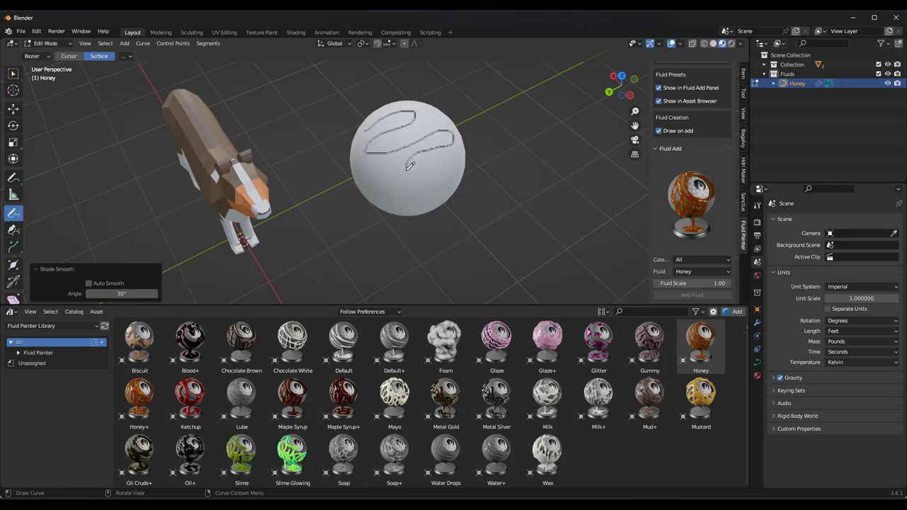
left_click_drag(459, 194, 454, 197)
middle_click_drag(447, 198, 438, 166)
scroll(428, 172, "up", 5)
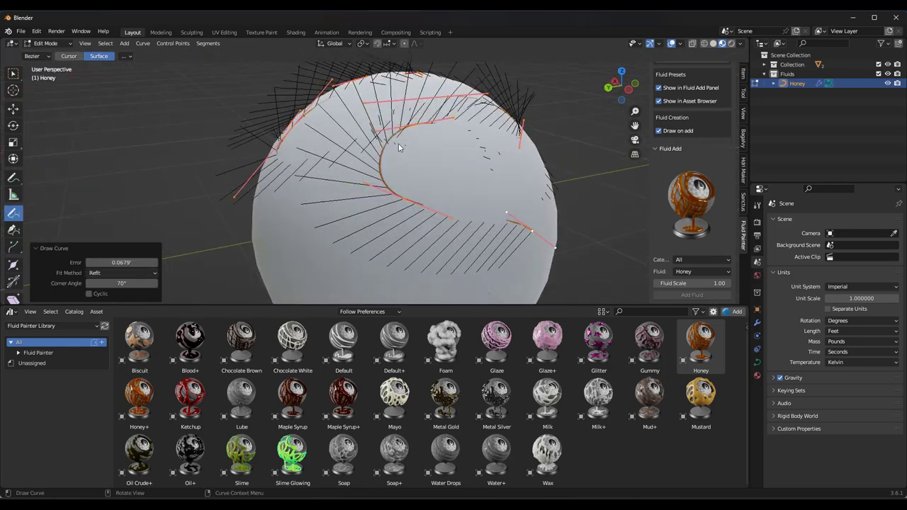
key("Tab")
Step: Set Fluid Scale to 4.740, Fluid Adaptivity to 0.543 and Drops Length to 0.700
middle_click_drag(426, 146, 461, 145)
scroll(694, 226, "down", 2)
scroll(696, 212, "down", 5)
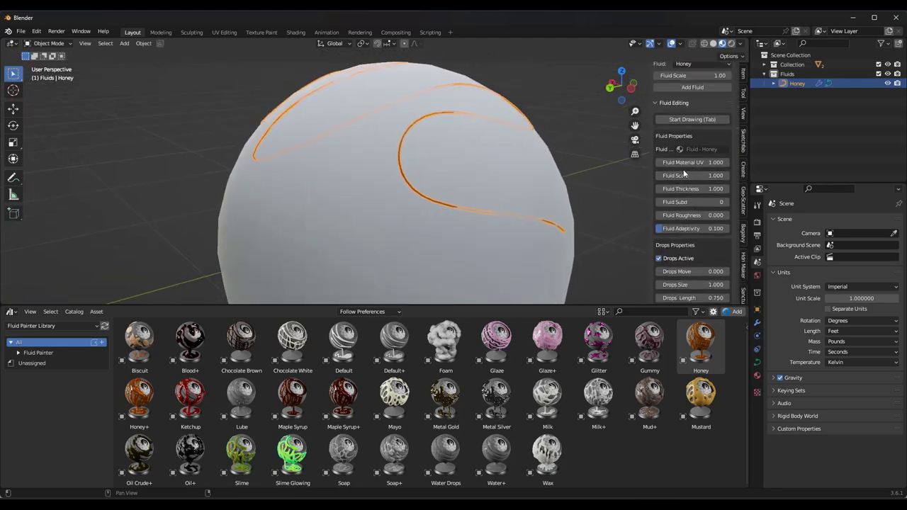
mouse_move(690, 175)
left_mouse_down()
mouse_move(724, 175)
mouse_move(682, 188)
mouse_move(700, 189)
mouse_move(682, 202)
left_mouse_up()
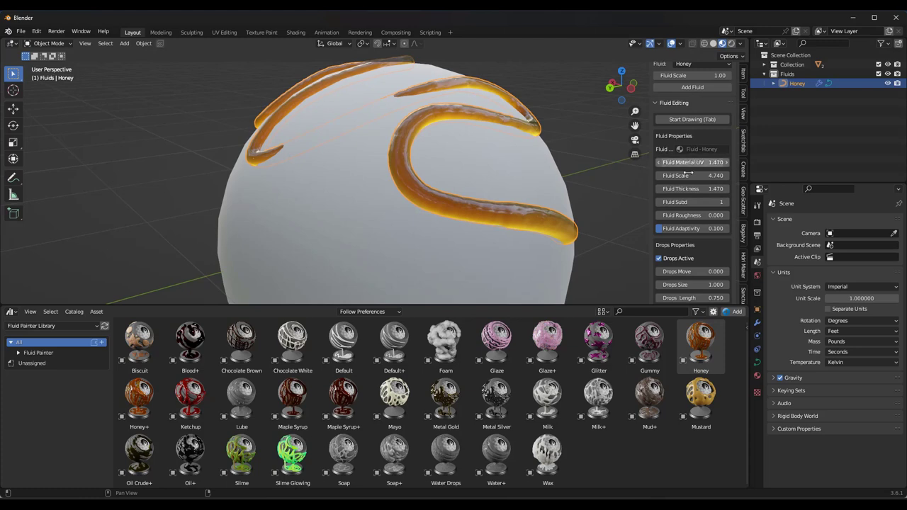
mouse_move(680, 232)
left_mouse_down()
mouse_move(706, 232)
mouse_move(685, 214)
mouse_move(706, 228)
mouse_move(701, 240)
mouse_move(687, 240)
left_mouse_up()
scroll(693, 222, "down", 2)
scroll(284, 143, "down", 4)
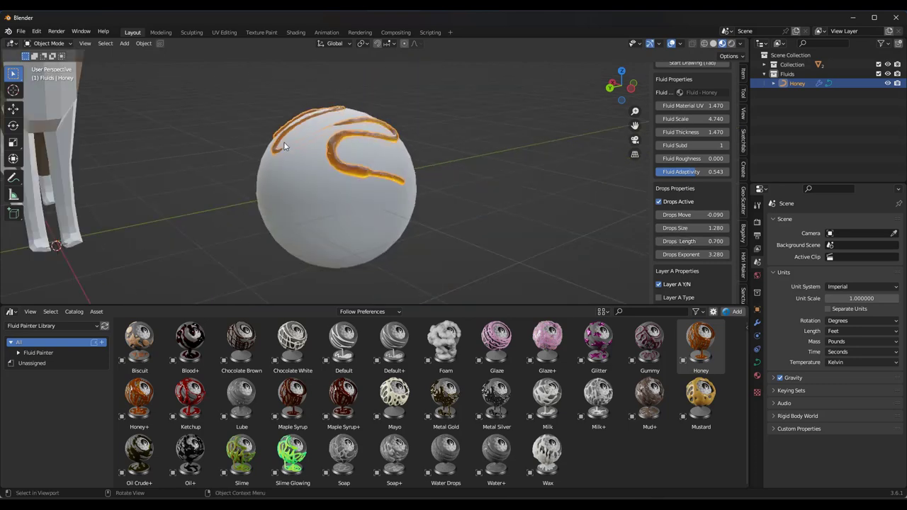
middle_click_drag(313, 148, 299, 130)
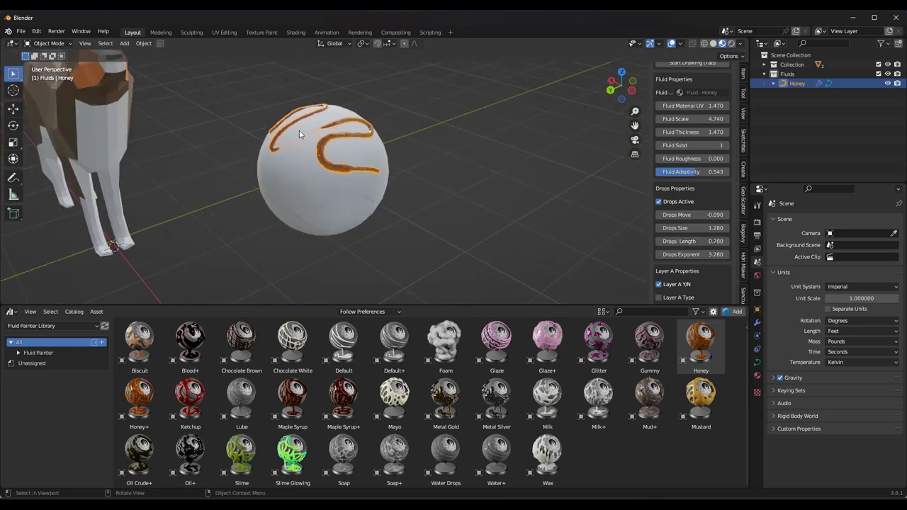
Step: Reshape the honey stroke paths on the sphere by moving their curve points with Select Box
scroll(299, 131, "up", 2)
scroll(321, 128, "up", 3)
key("Tab")
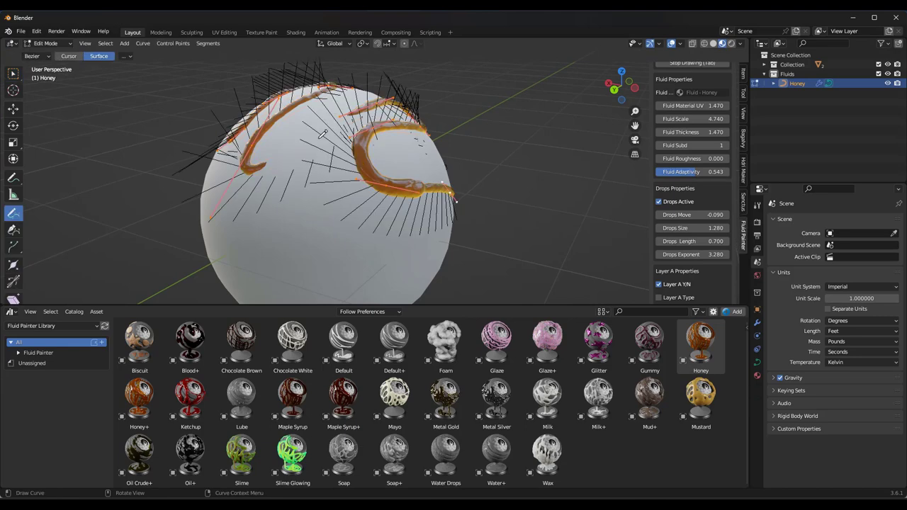
scroll(348, 117, "up", 2)
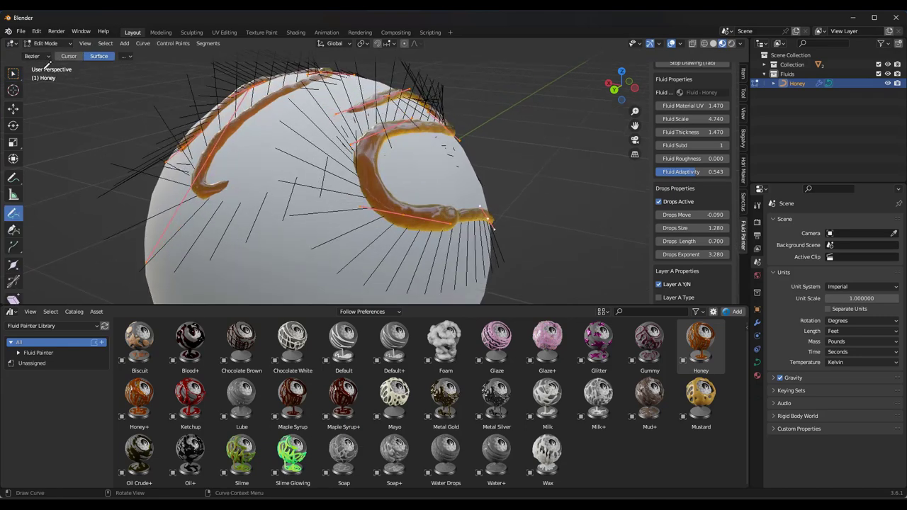
left_click(12, 75)
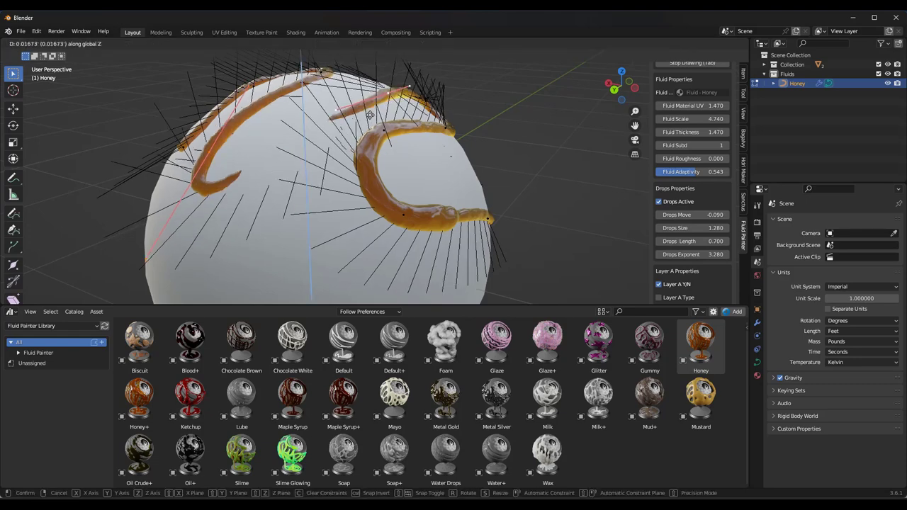
key("Tab")
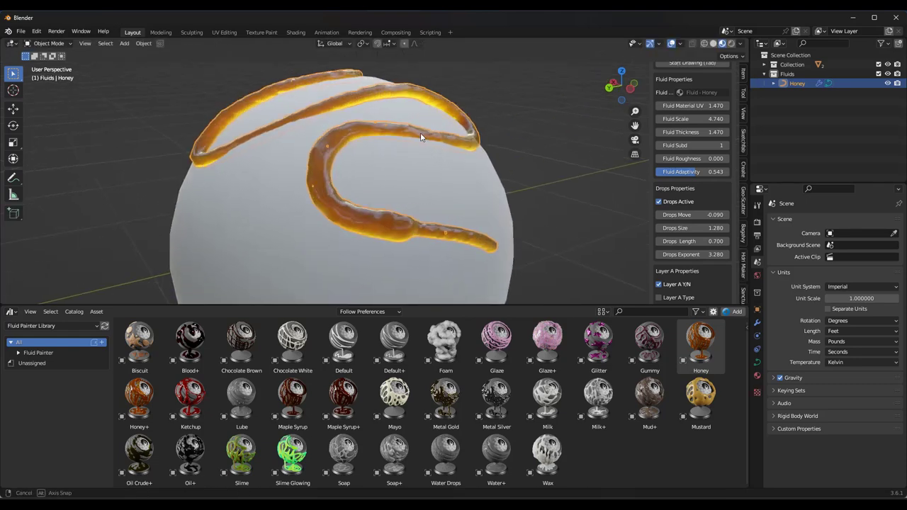
scroll(408, 157, "down", 3)
middle_click_drag(409, 157, 426, 227)
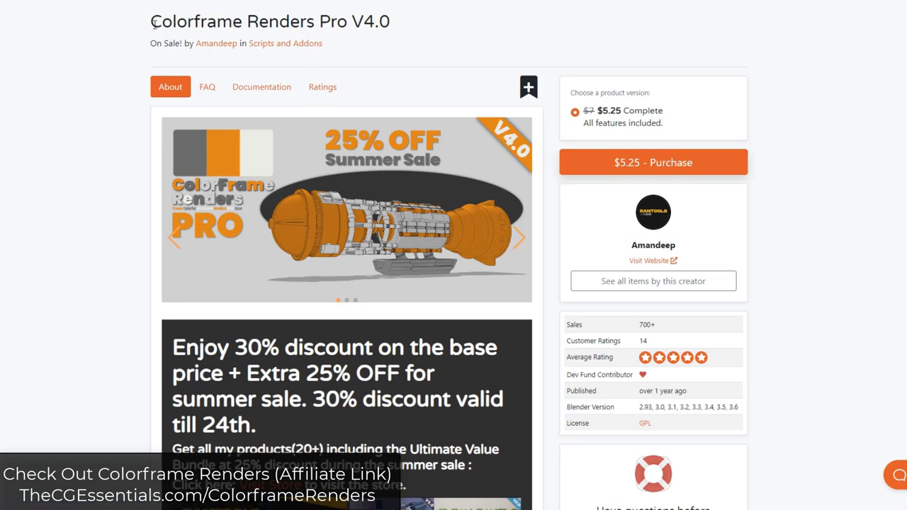
Step: Read through the Colorframe Renders Pro V4.0 product page, from its title down to the lower sections
left_click_drag(155, 24, 400, 28)
left_click(256, 20)
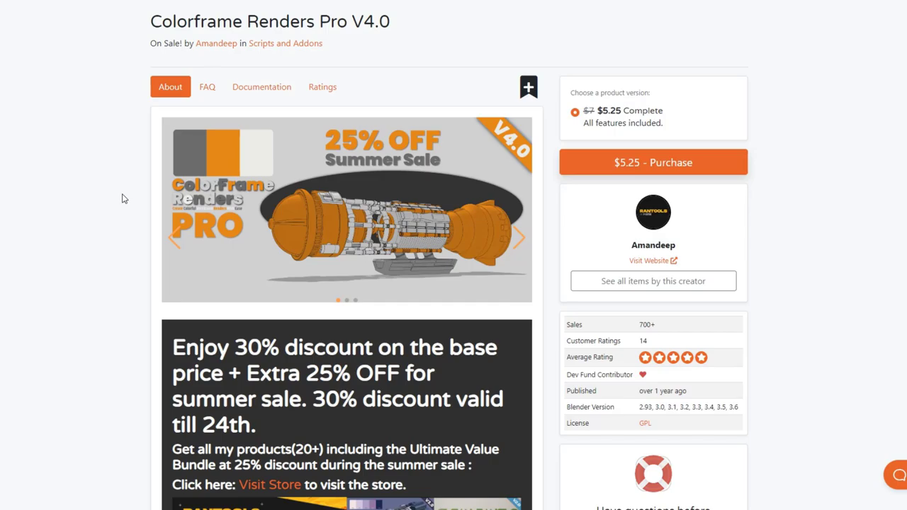
scroll(132, 196, "down", 10)
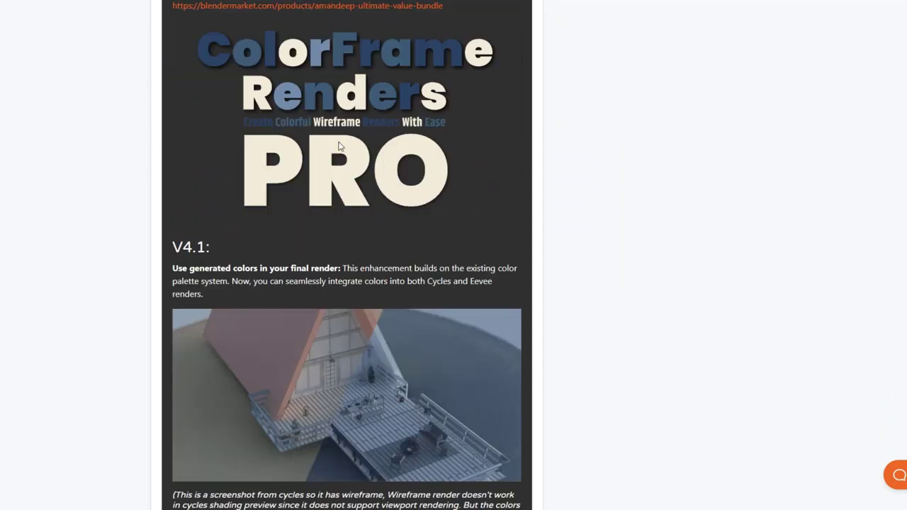
scroll(188, 177, "down", 4)
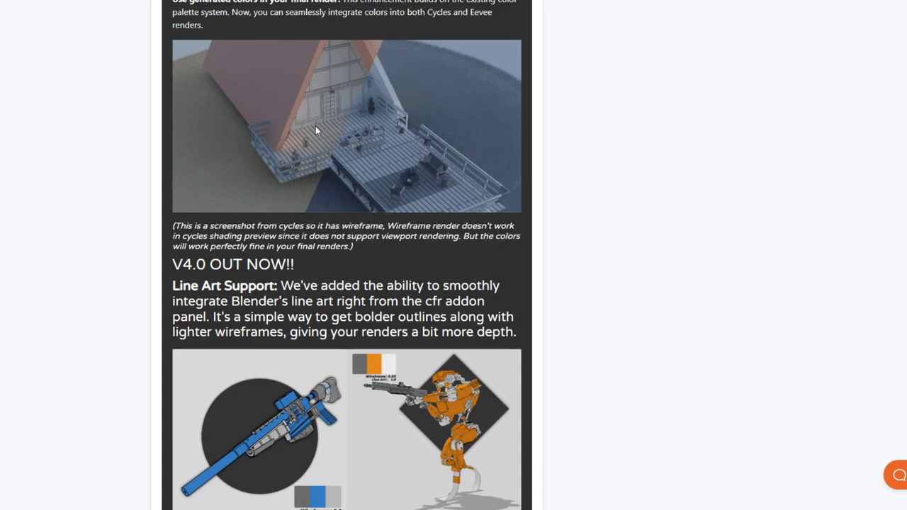
scroll(213, 134, "down", 4)
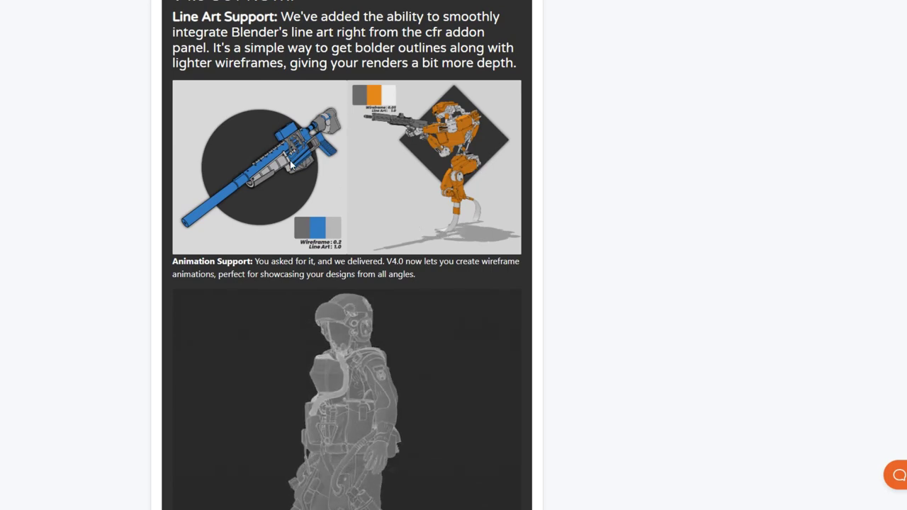
scroll(300, 144, "down", 4)
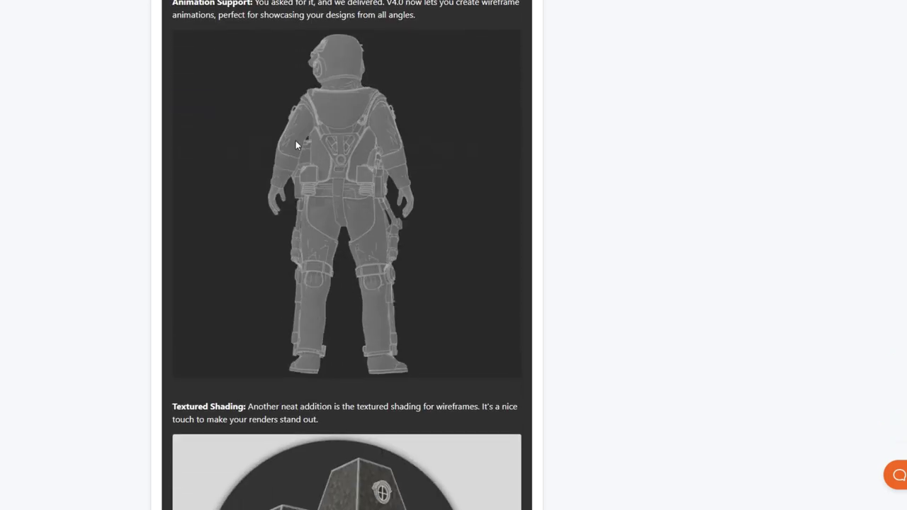
scroll(295, 142, "down", 7)
scroll(301, 143, "down", 2)
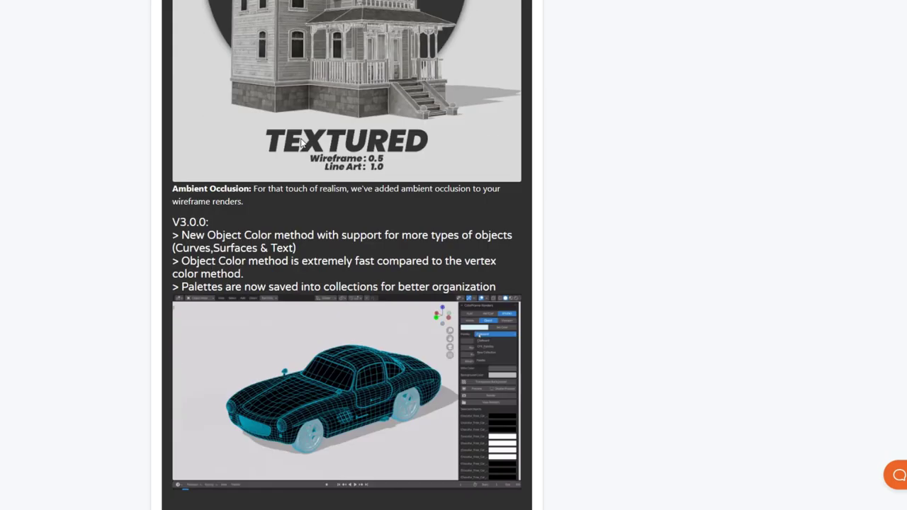
scroll(301, 143, "down", 2)
scroll(325, 124, "up", 5)
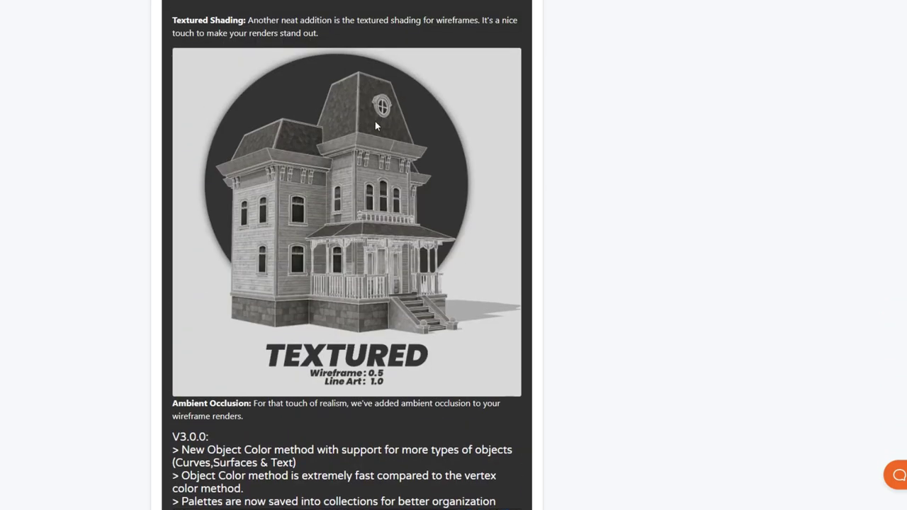
scroll(267, 97, "down", 11)
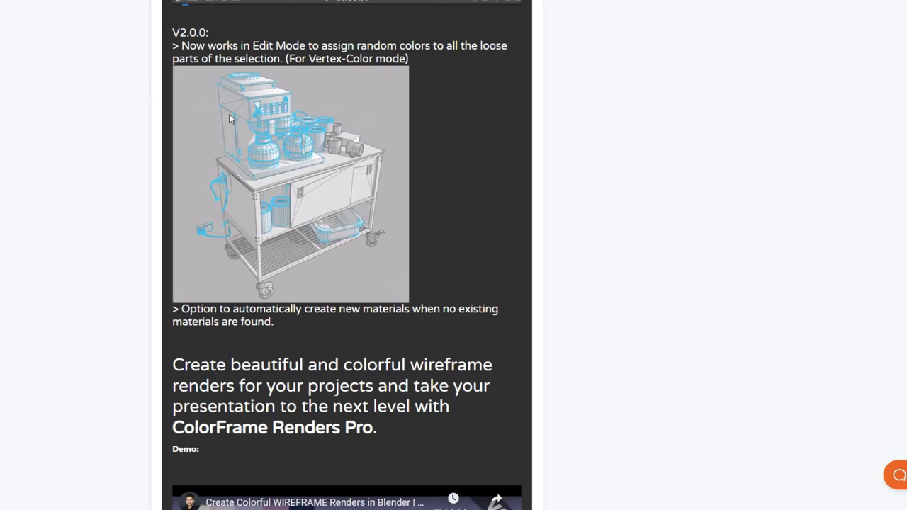
scroll(395, 197, "down", 3)
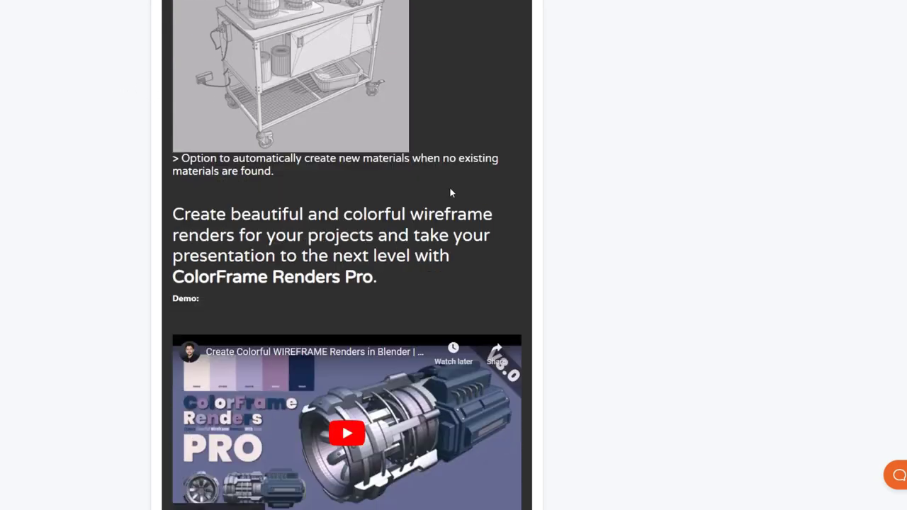
scroll(111, 138, "down", 4)
scroll(124, 134, "down", 5)
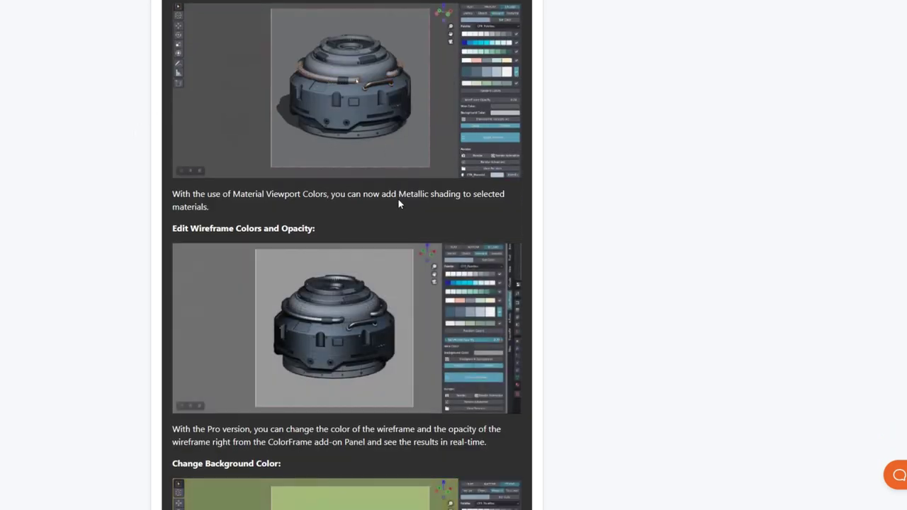
scroll(395, 200, "down", 12)
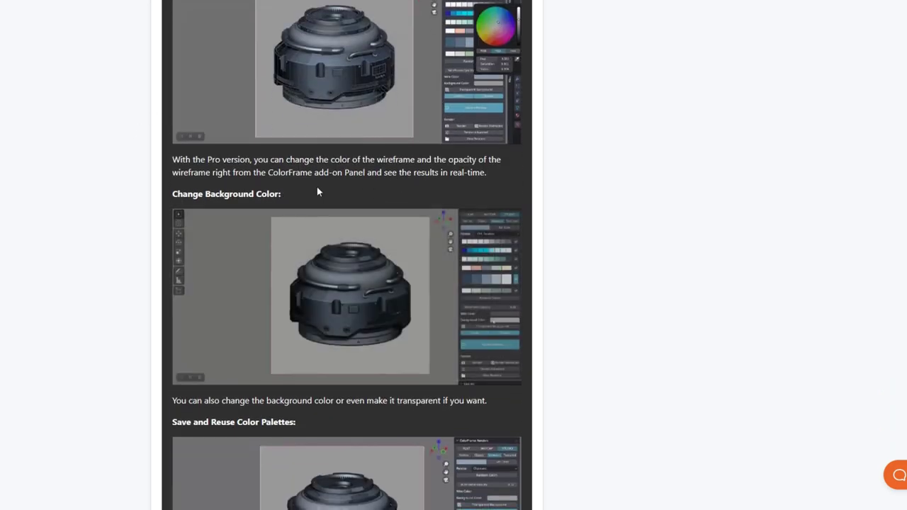
scroll(168, 173, "down", 6)
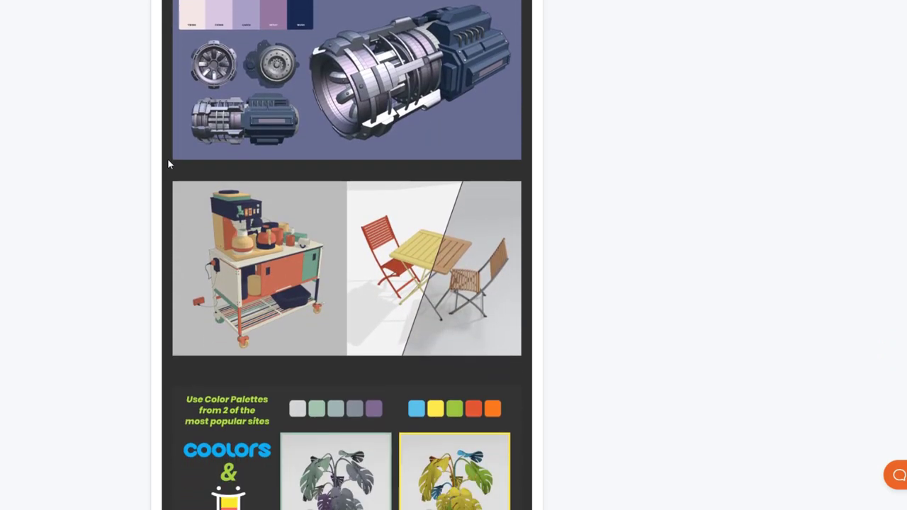
scroll(183, 139, "down", 2)
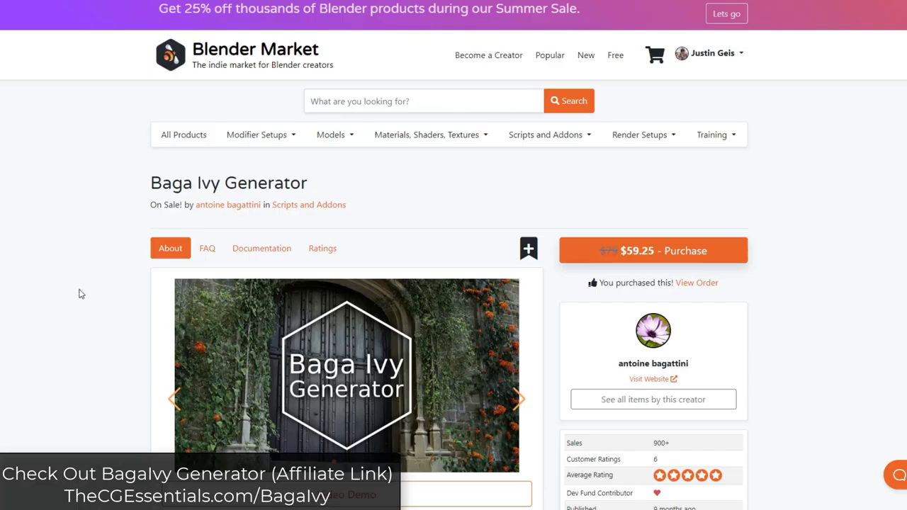
scroll(106, 271, "down", 1)
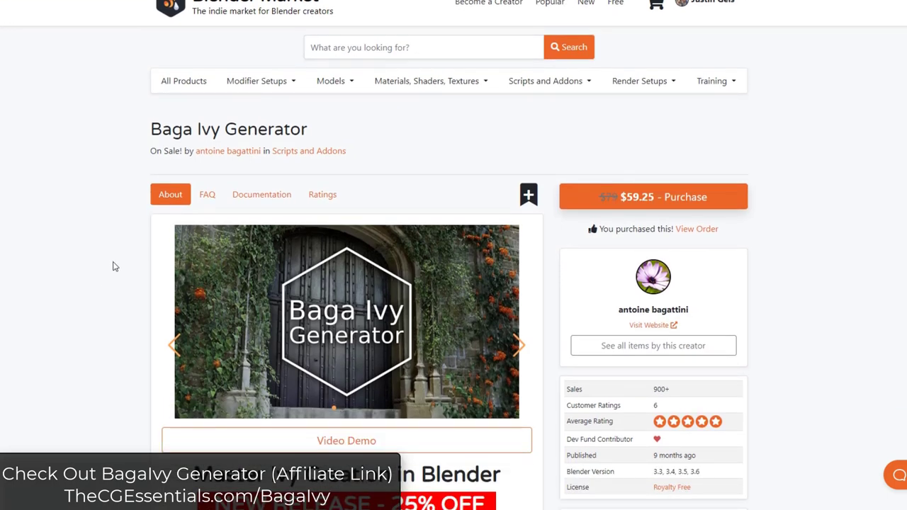
Step: Read through the Baga Ivy Generator product page, starting from its title
left_click_drag(152, 129, 295, 129)
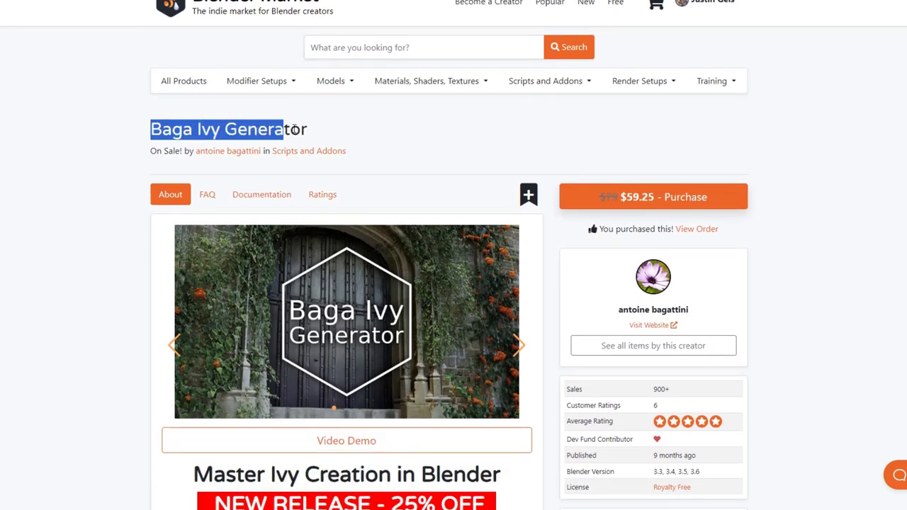
scroll(87, 255, "down", 3)
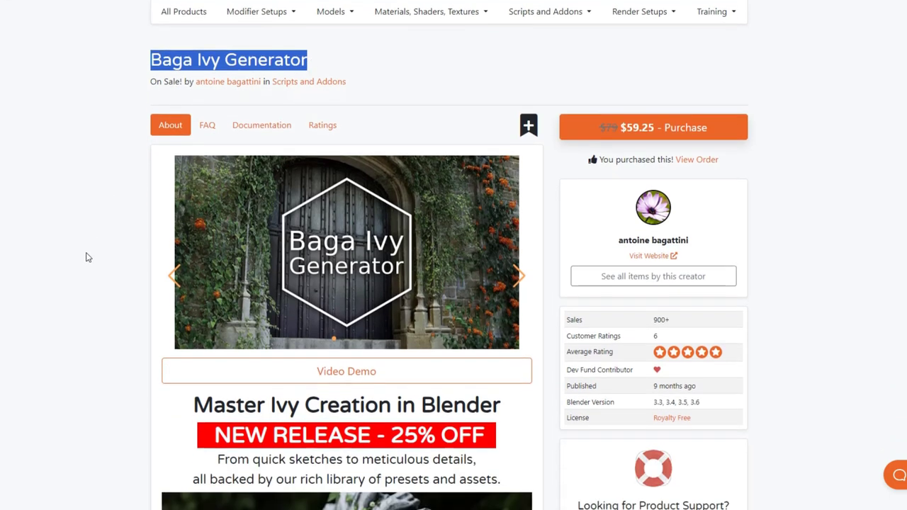
scroll(128, 242, "up", 1)
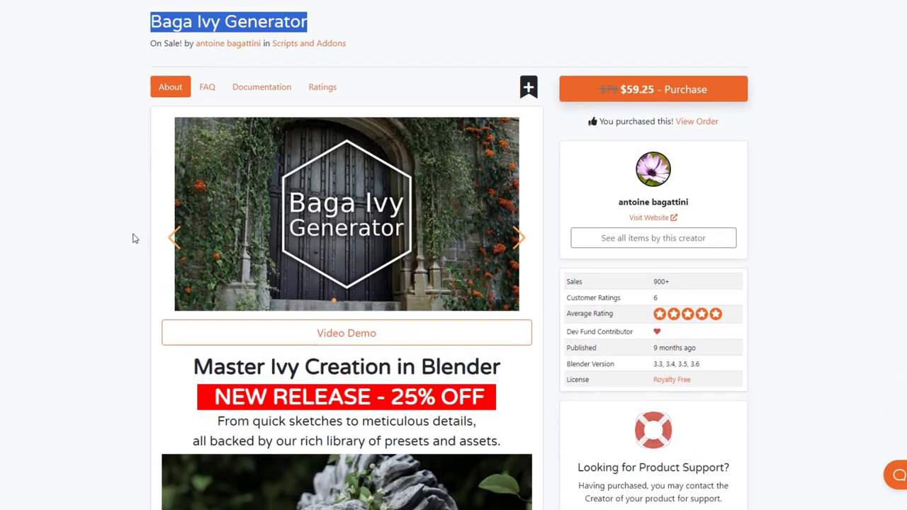
scroll(344, 249, "down", 6)
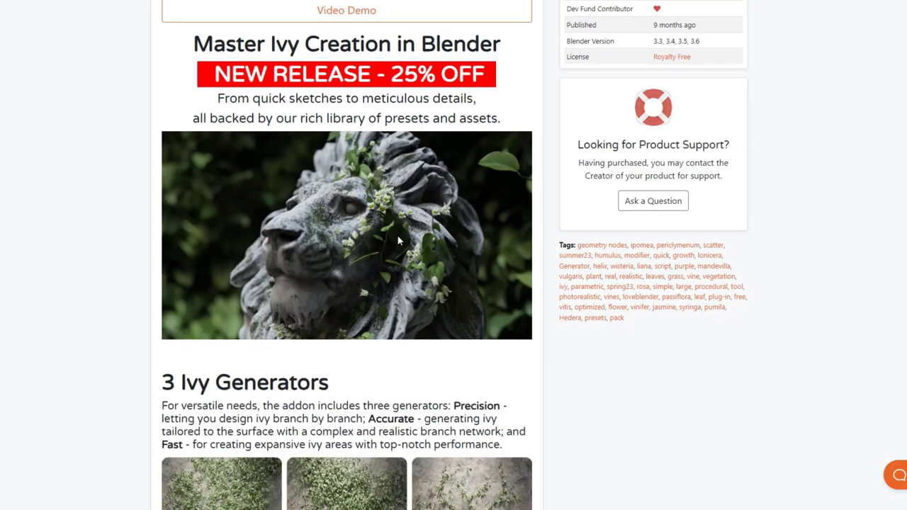
scroll(397, 241, "down", 5)
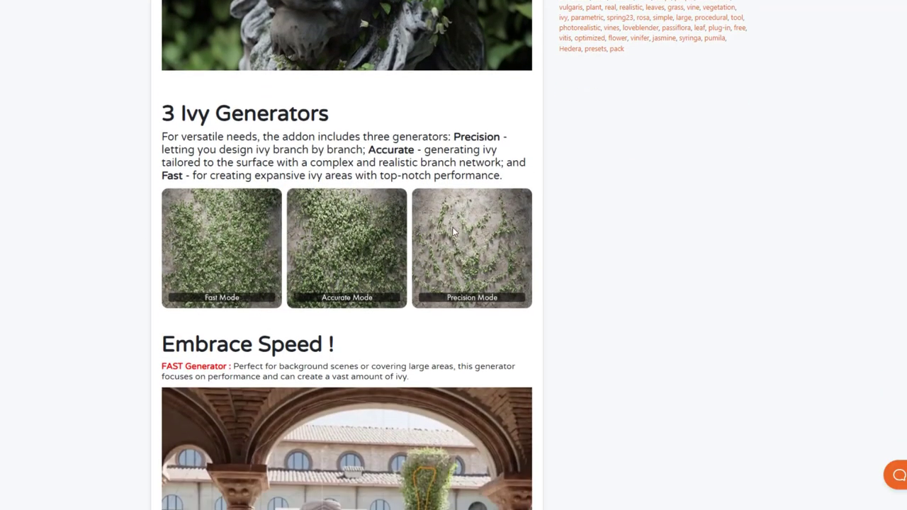
scroll(454, 231, "down", 20)
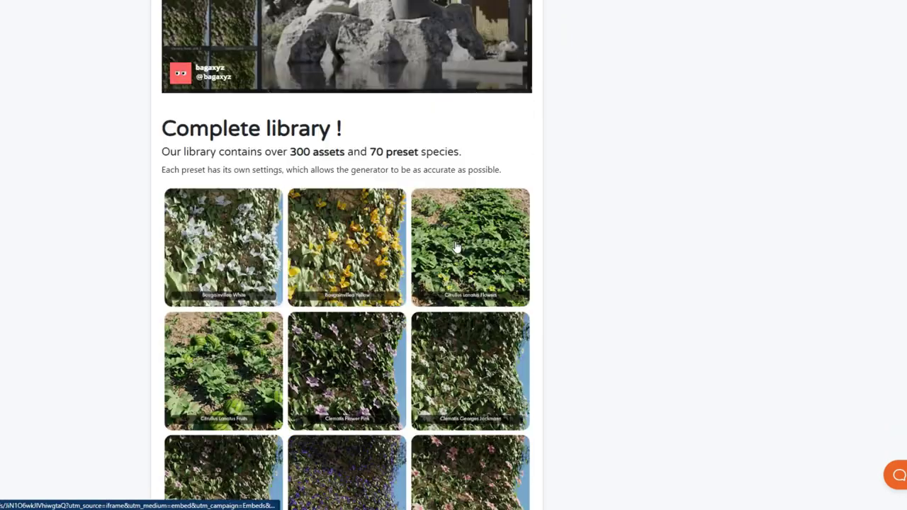
scroll(456, 246, "down", 2)
scroll(391, 154, "down", 16)
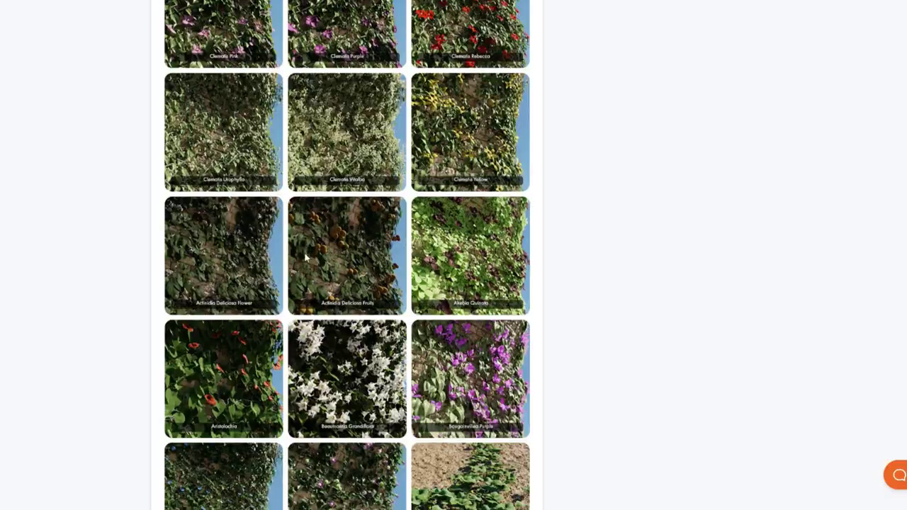
scroll(437, 282, "down", 2)
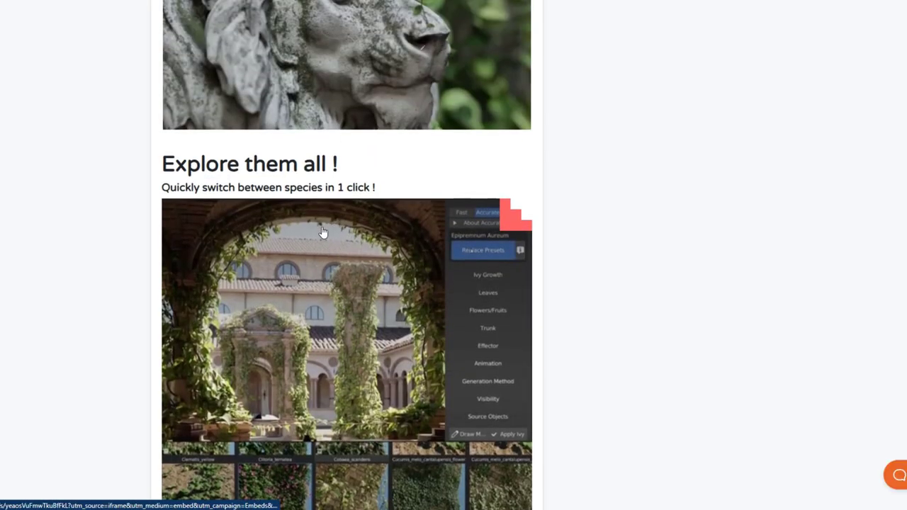
scroll(320, 233, "up", 2)
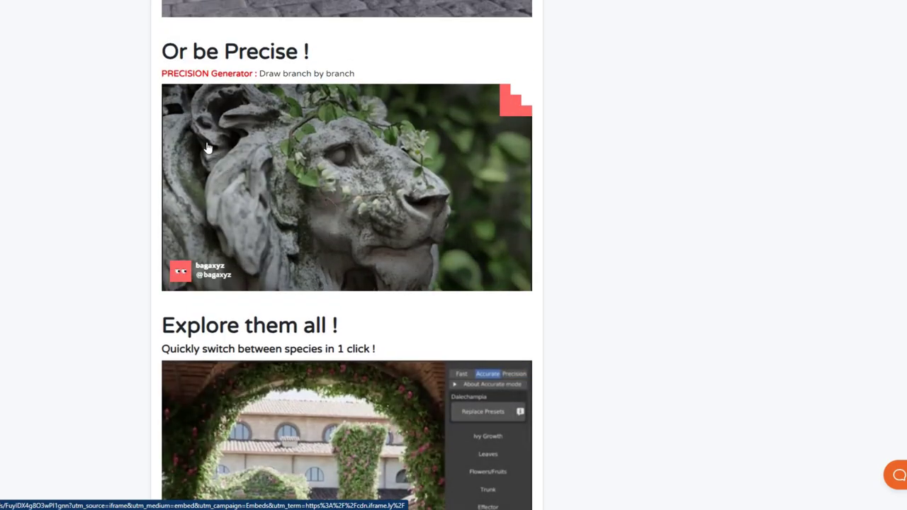
scroll(259, 183, "down", 8)
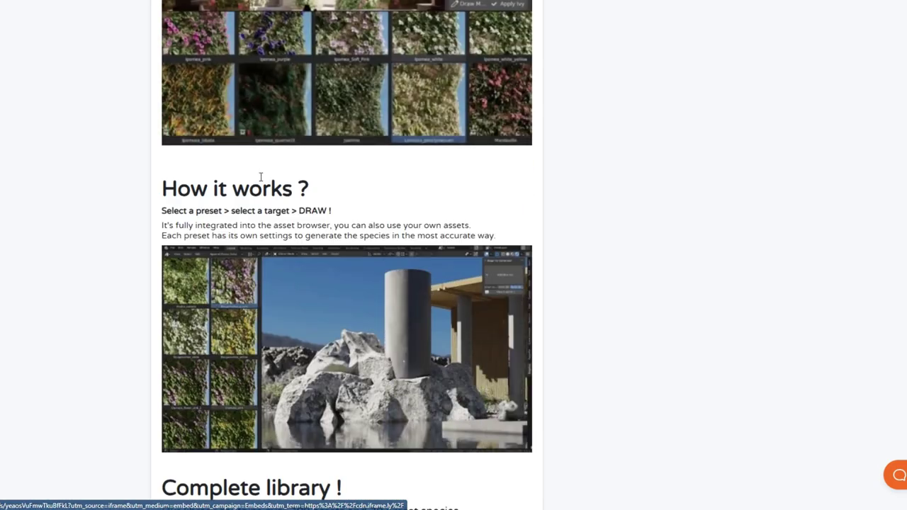
scroll(284, 166, "up", 16)
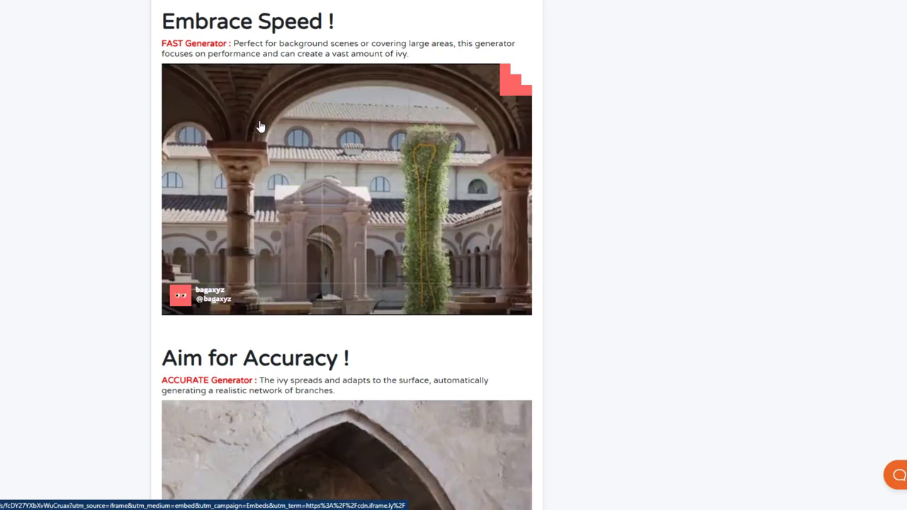
scroll(131, 154, "down", 5)
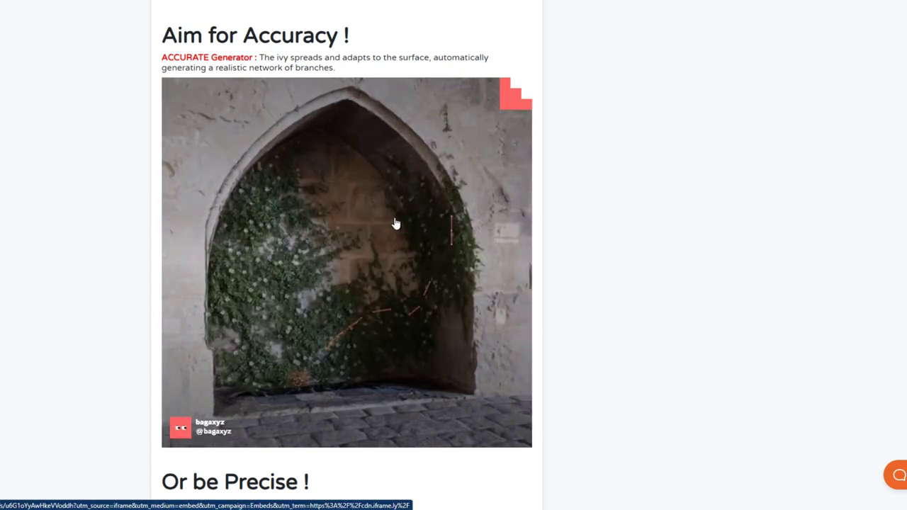
scroll(394, 224, "down", 5)
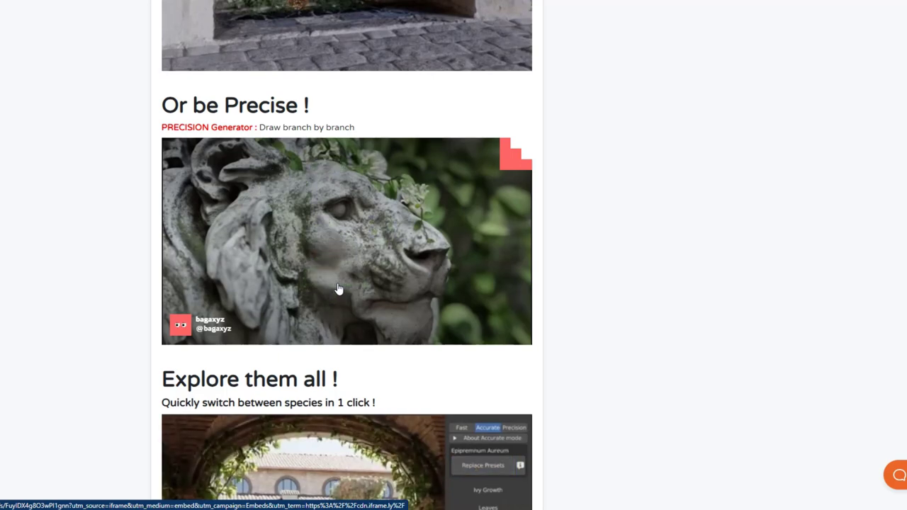
scroll(318, 216, "down", 1)
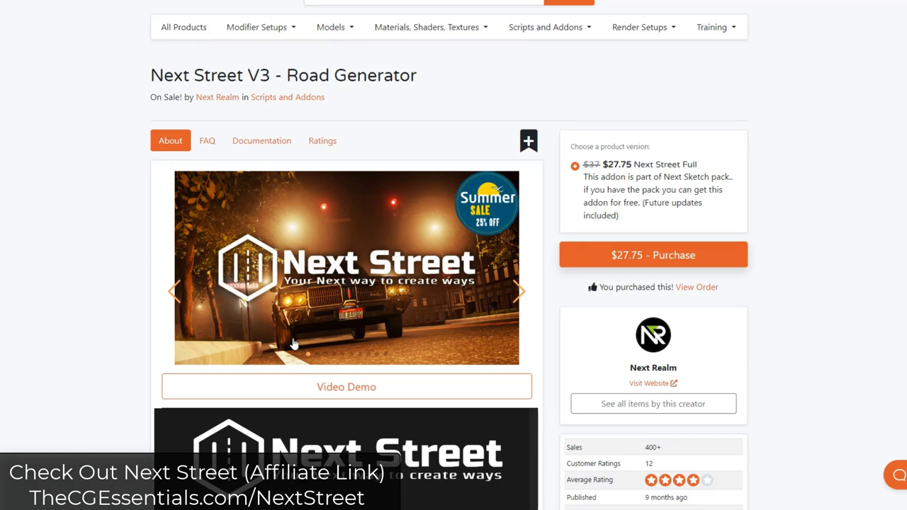
left_click_drag(223, 78, 260, 76)
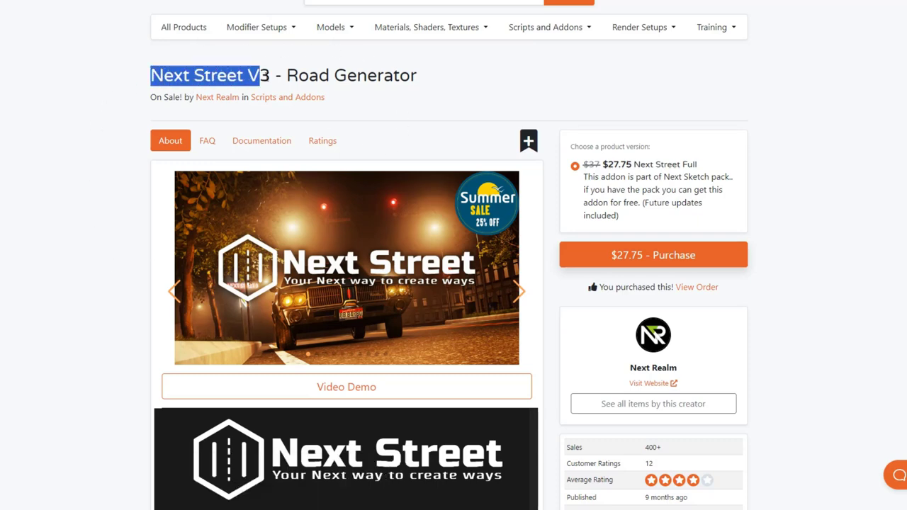
scroll(119, 271, "down", 10)
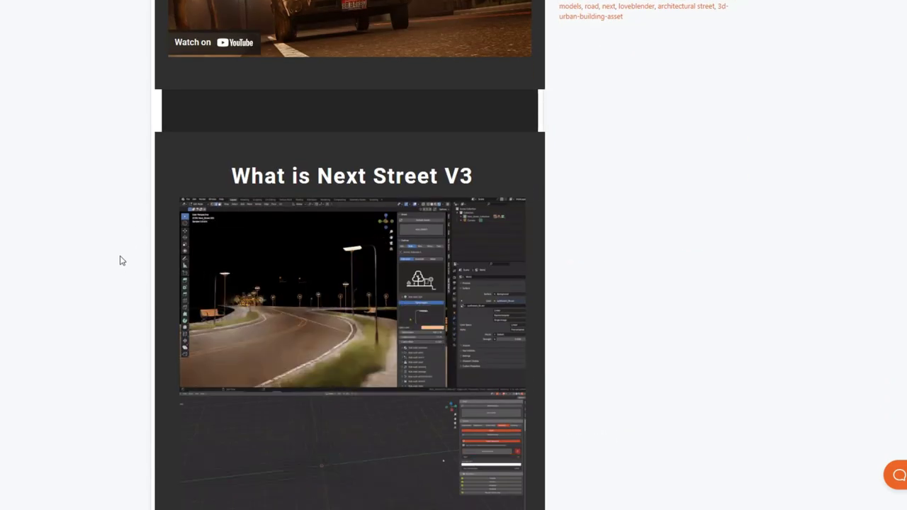
scroll(122, 259, "down", 3)
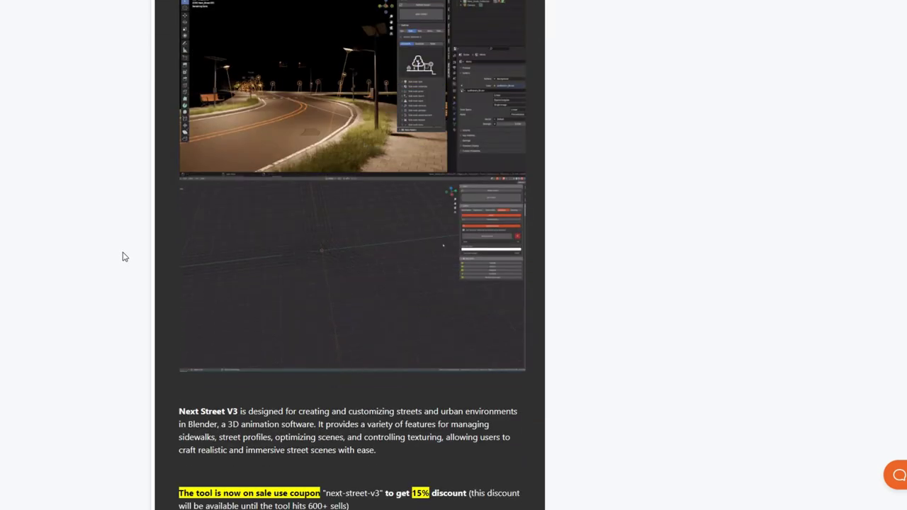
scroll(122, 256, "down", 2)
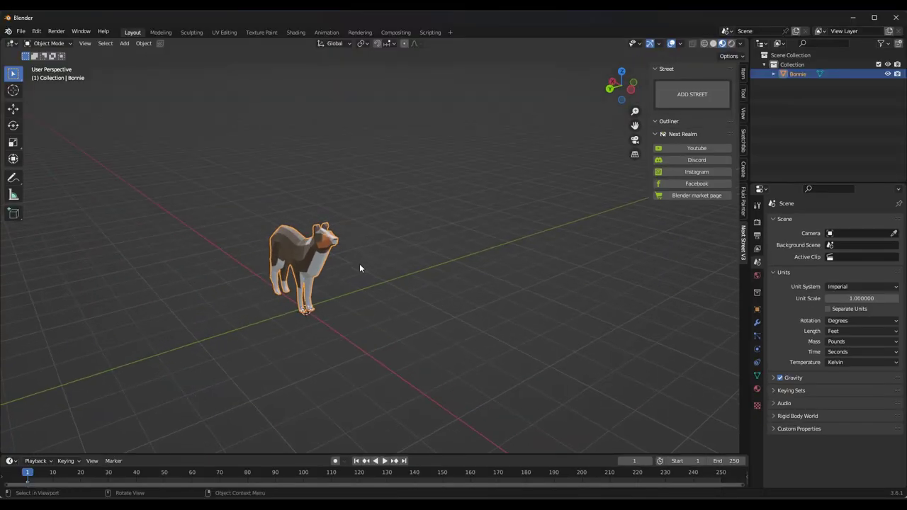
scroll(359, 268, "down", 3)
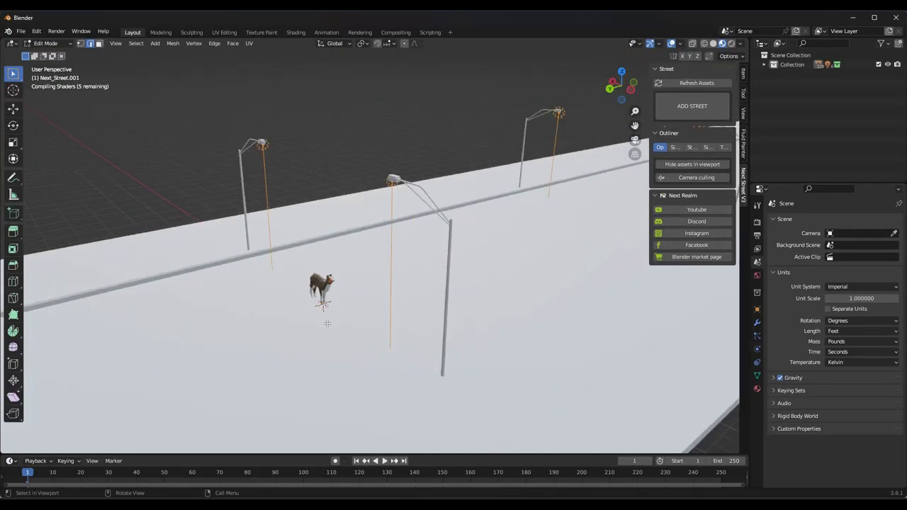
Step: View the new Next_Street.001 road, its sidewalks and streetlamps from above, then enter Edit Mode
scroll(368, 283, "down", 5)
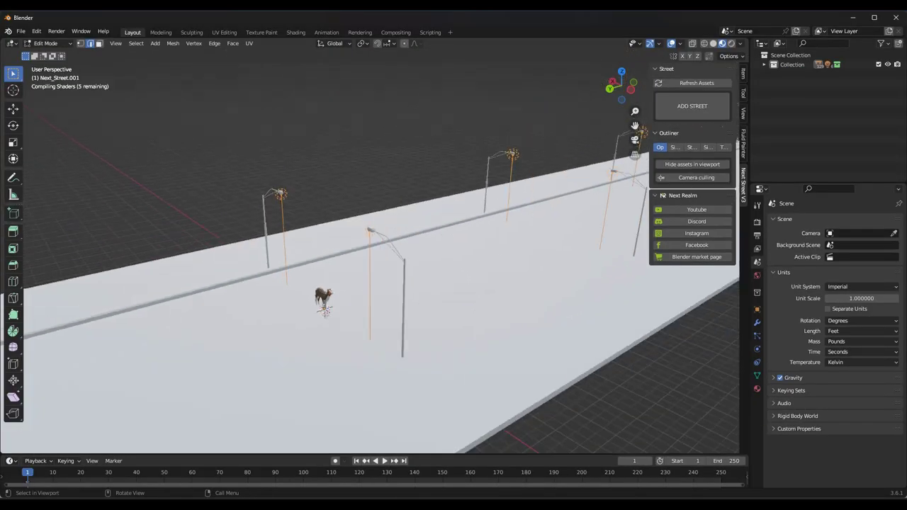
middle_click_drag(333, 297, 489, 221)
key("Tab")
key("Tab")
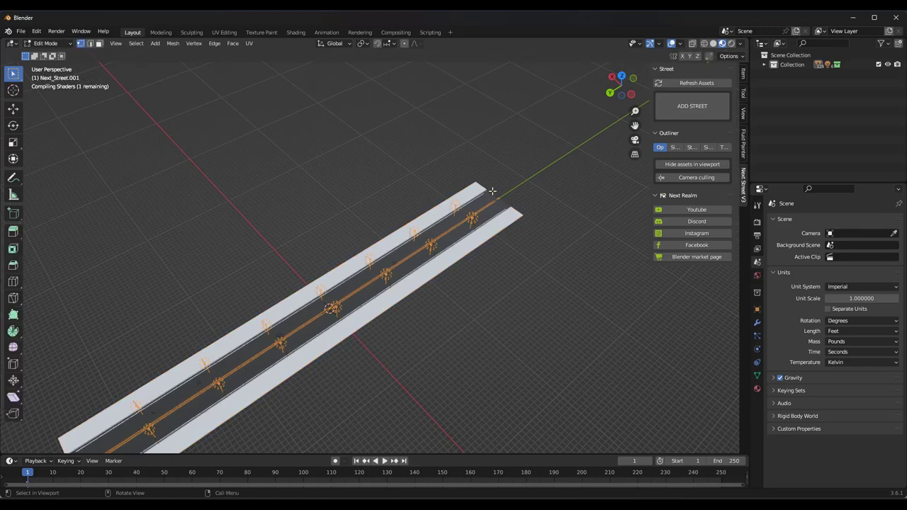
Step: Extend the street's end vertex along the X axis to carry the road around a corner
scroll(330, 256, "down", 5)
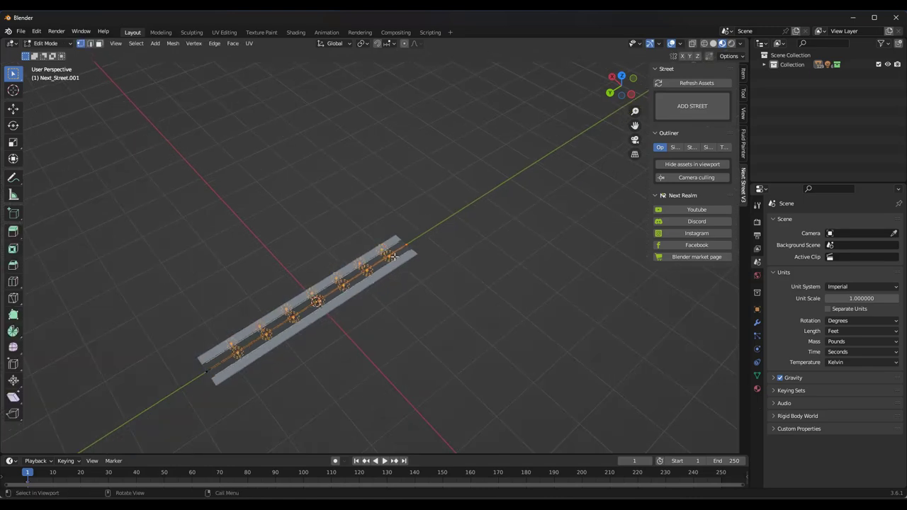
key("g")
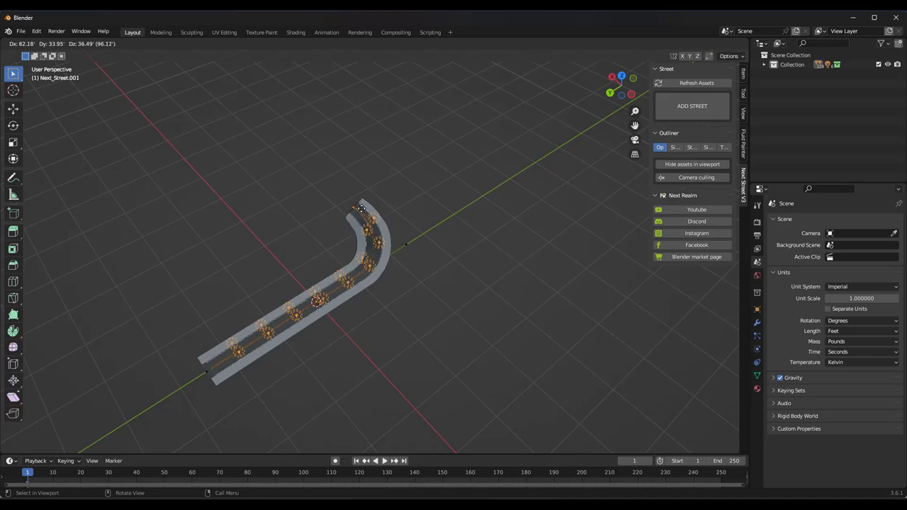
key("y")
key("x")
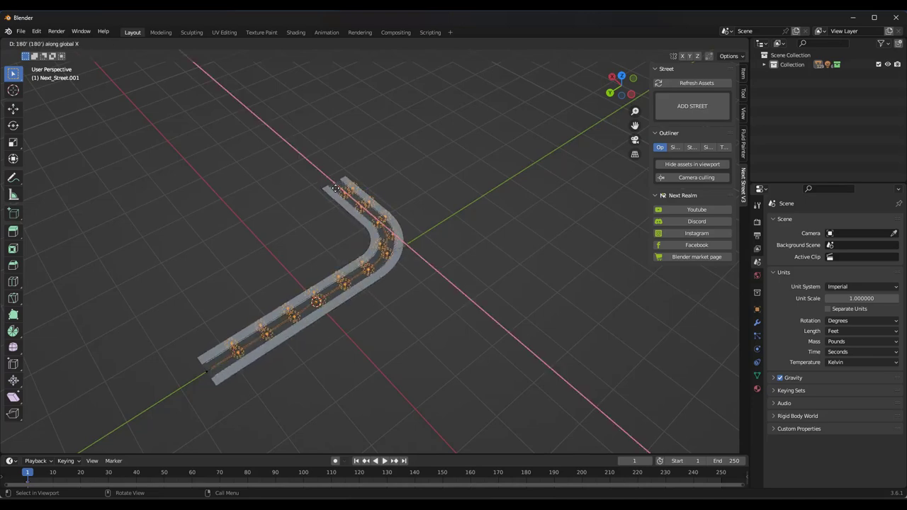
left_click(332, 185)
middle_click_drag(407, 244, 385, 274, "ctrl")
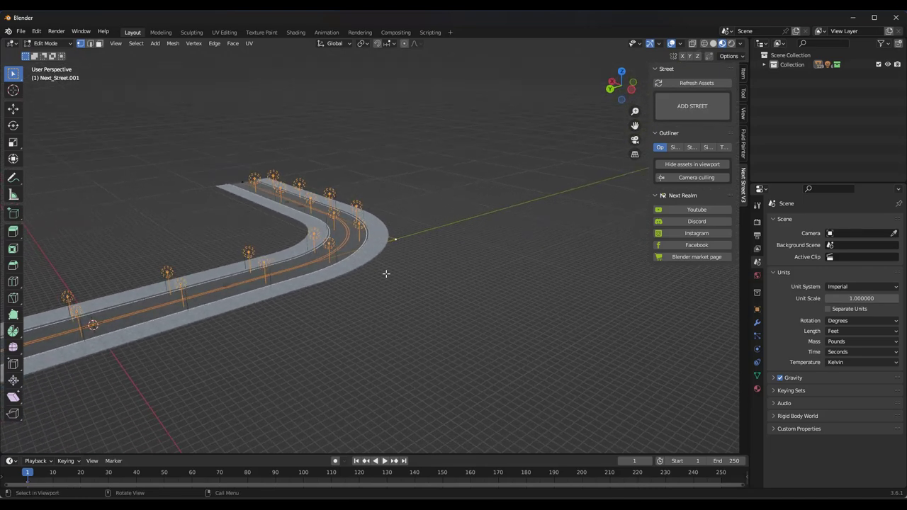
Step: Extrude a new road branch -152.39 along X to form a T-intersection with crosswalks
key("e")
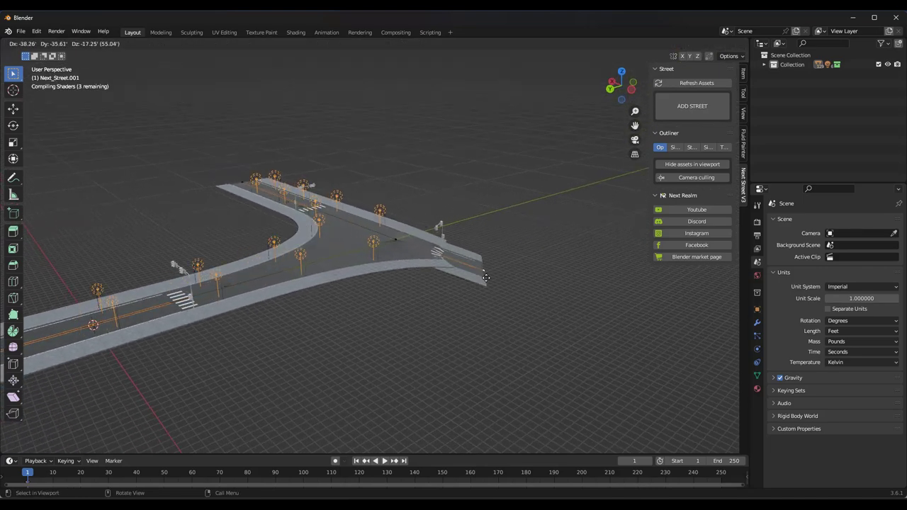
key("y")
key("x")
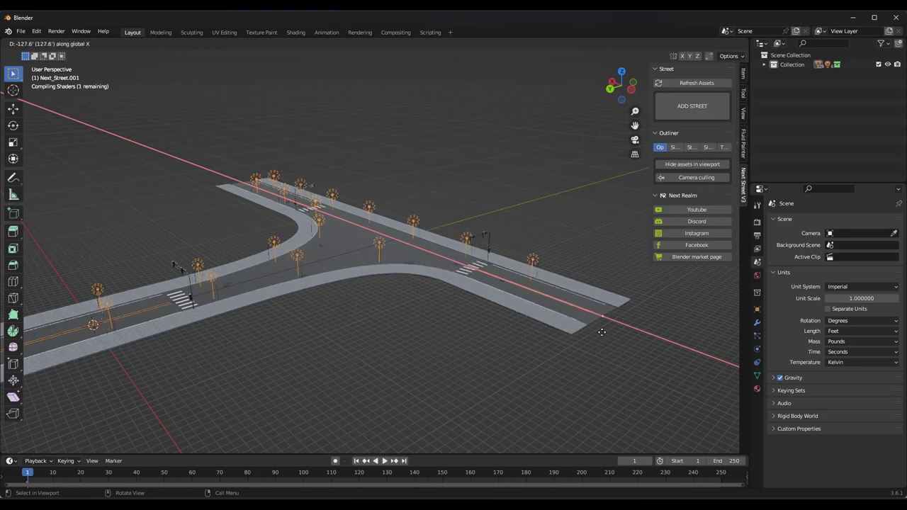
left_click(529, 331)
middle_click_drag(323, 284, 358, 292)
left_click_drag(647, 158, 540, 159)
Step: Look through the Sidewalk, Simulation and Texturing tabs, ending on Optimization and Street Profile
left_click(589, 146)
left_click(625, 147)
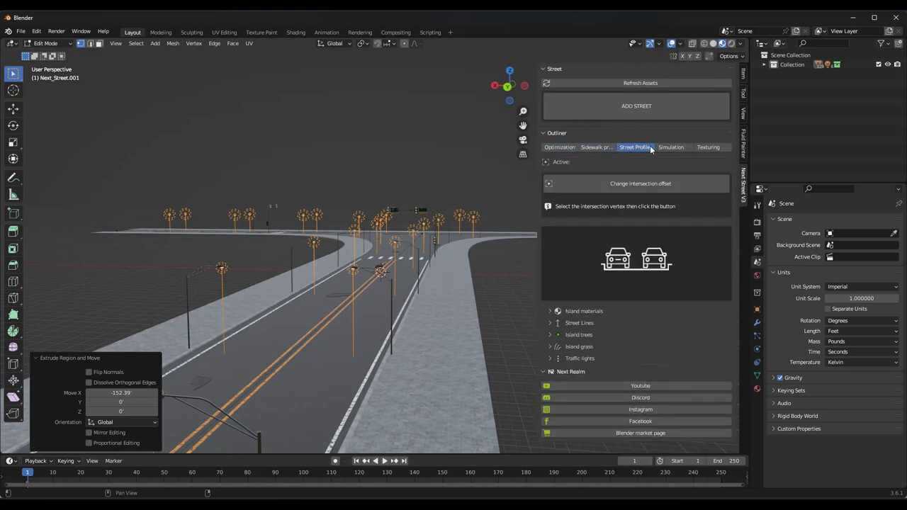
left_click(672, 148)
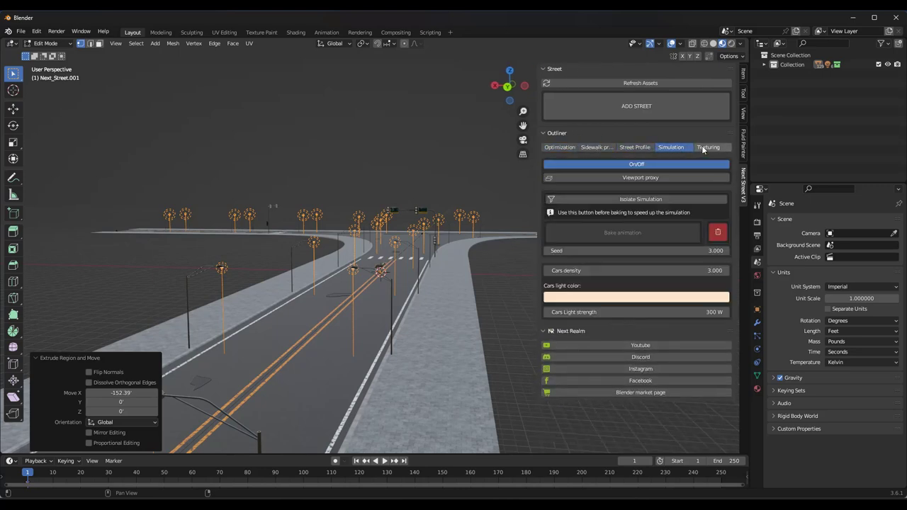
left_click(705, 148)
left_click(671, 148)
middle_click_drag(440, 298, 437, 248)
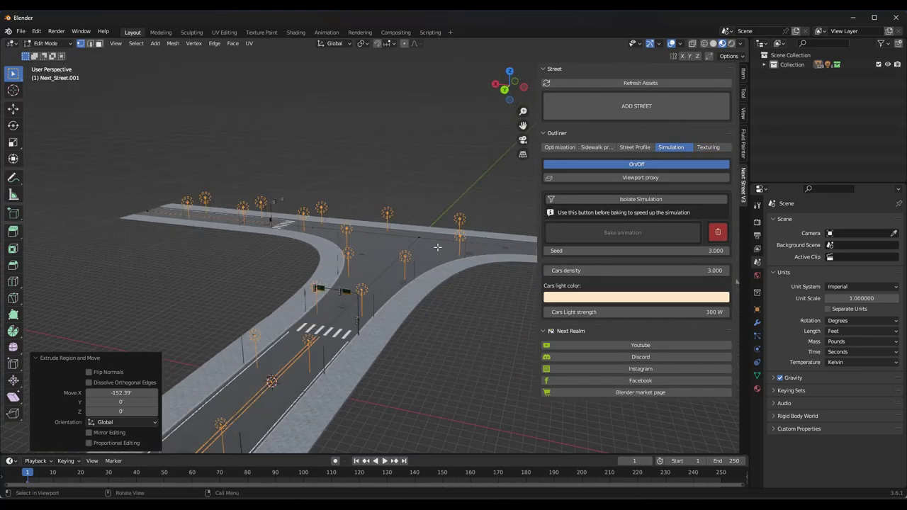
left_click(552, 148)
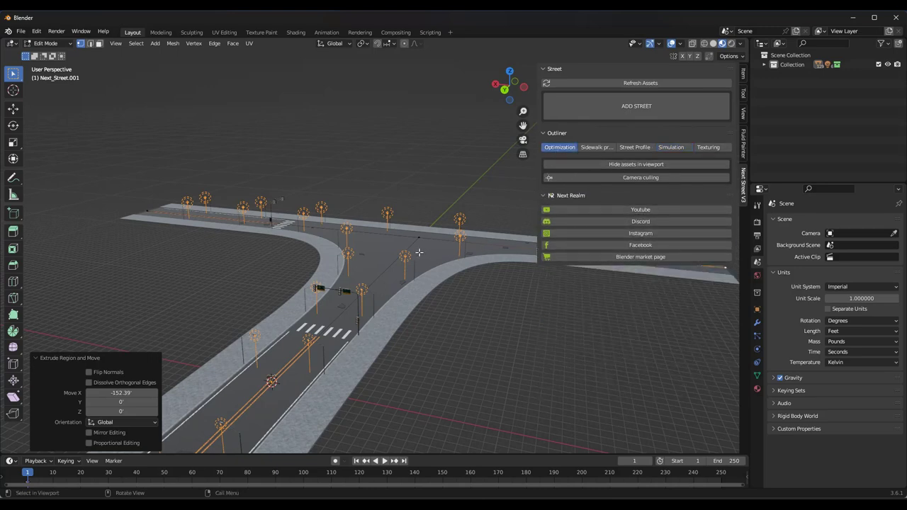
left_click(634, 147)
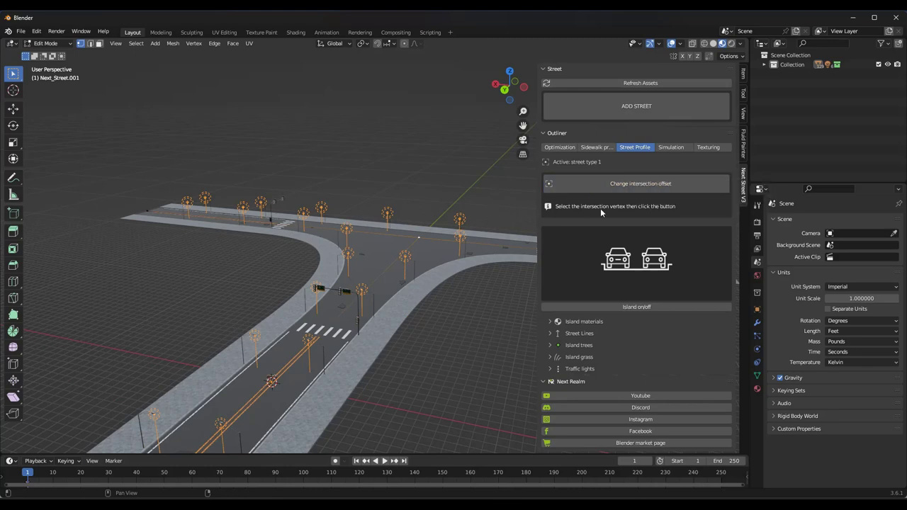
Step: Set the intersection offset to -2.490 and leave Edit Mode to view the tighter junction
left_click(651, 182)
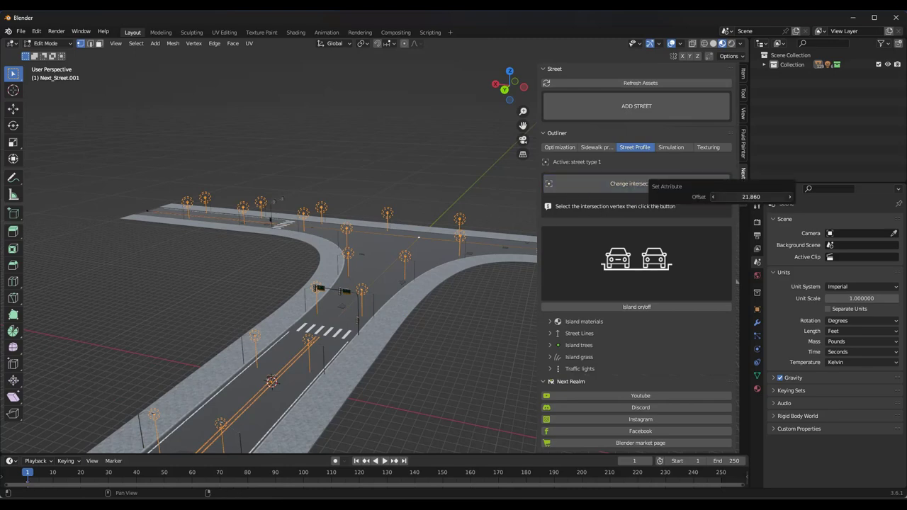
left_click_drag(751, 196, 721, 199)
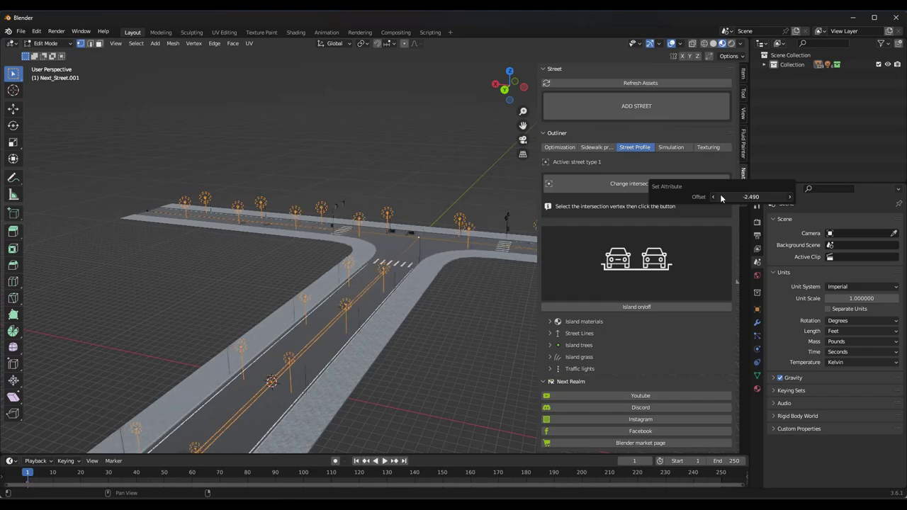
middle_click_drag(430, 233, 381, 255)
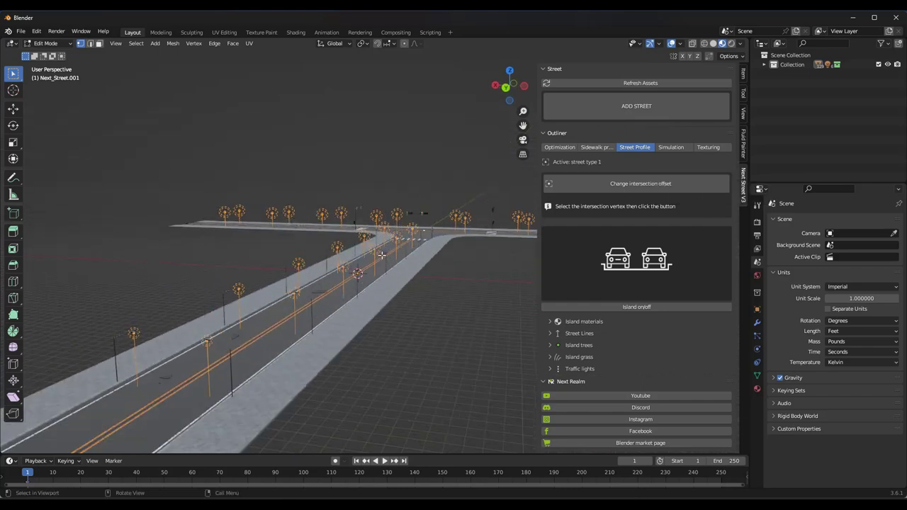
key("Tab")
scroll(397, 245, "up", 6)
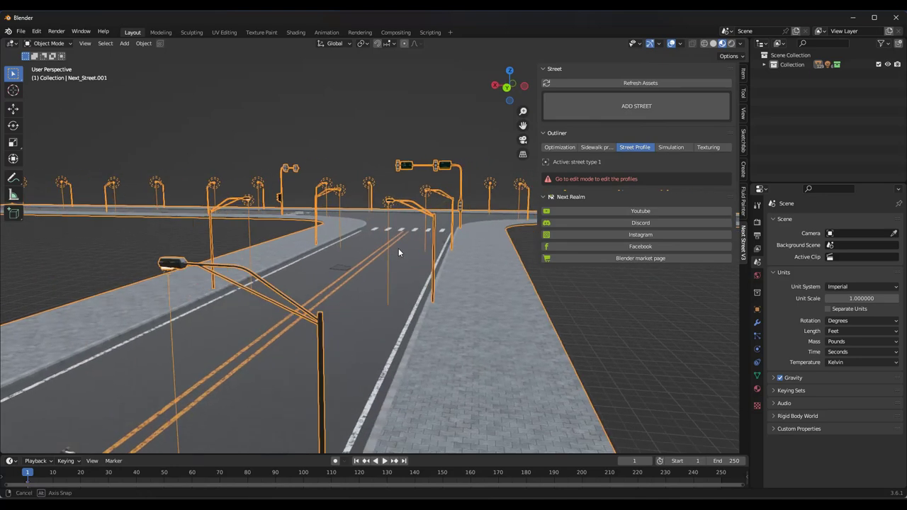
middle_click_drag(444, 250, 354, 280)
Step: Apply Next_sidewalk_profile_2 to the street's sidewalks from the Sidewalk profile gallery
key("Tab")
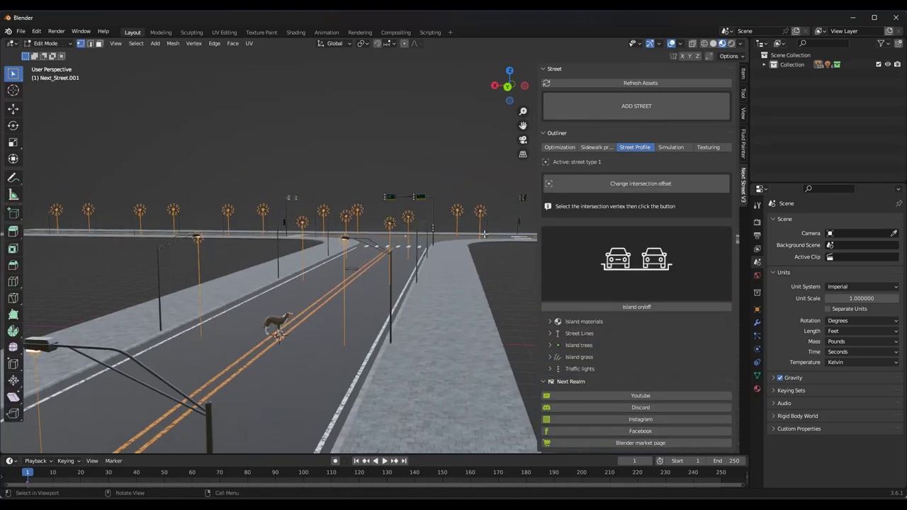
left_click(595, 147)
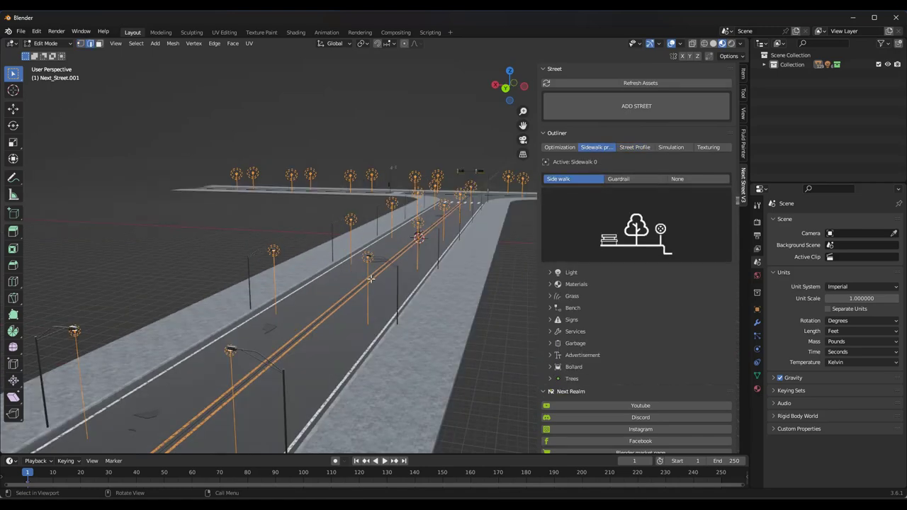
scroll(317, 320, "up", 4)
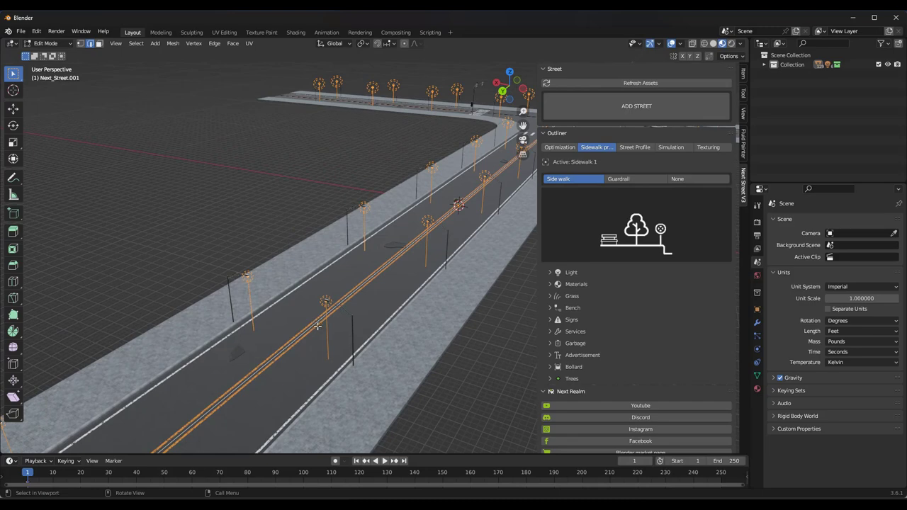
middle_click_drag(317, 326, 433, 242)
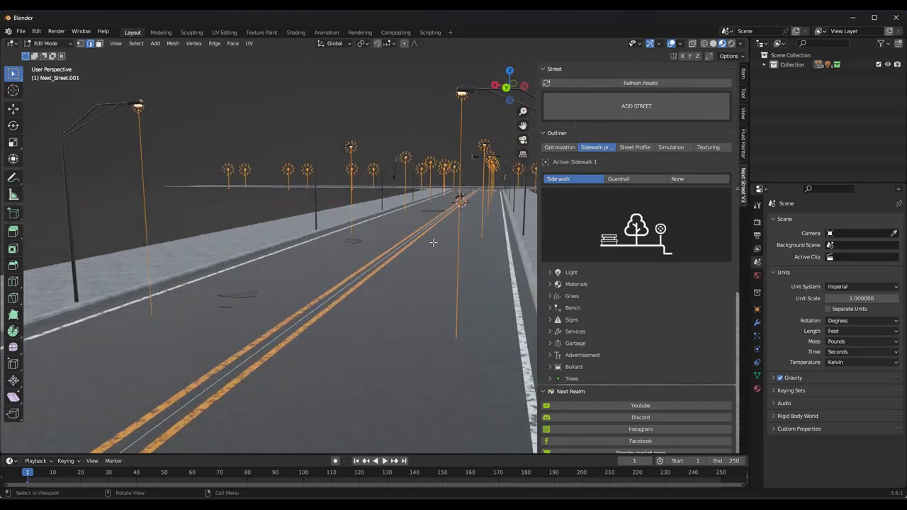
left_click(618, 218)
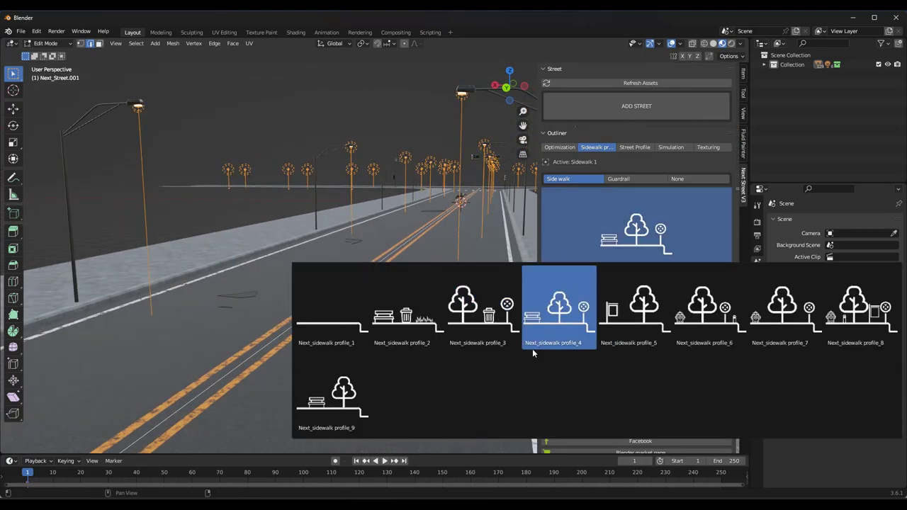
left_click(418, 320)
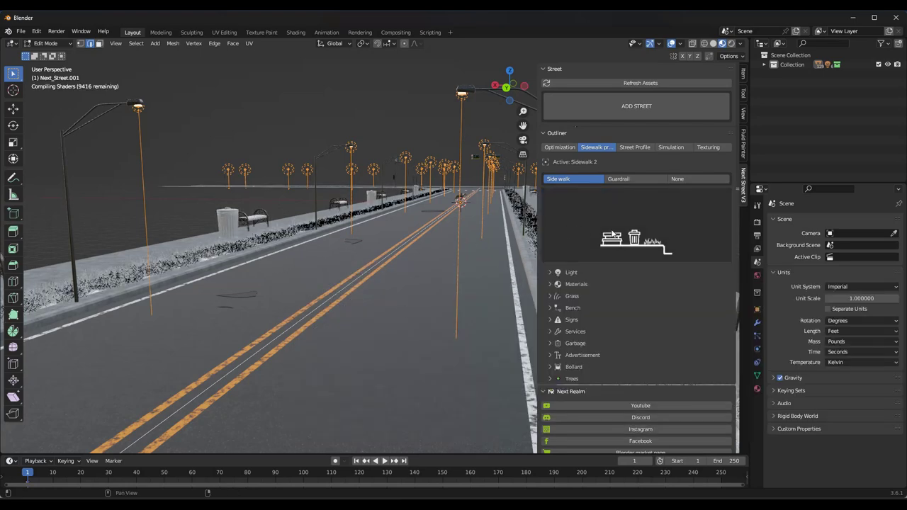
Step: Choose a different bench model, space the benches closer together, and leave Edit Mode
middle_click_drag(290, 281, 582, 279)
scroll(588, 276, "down", 1)
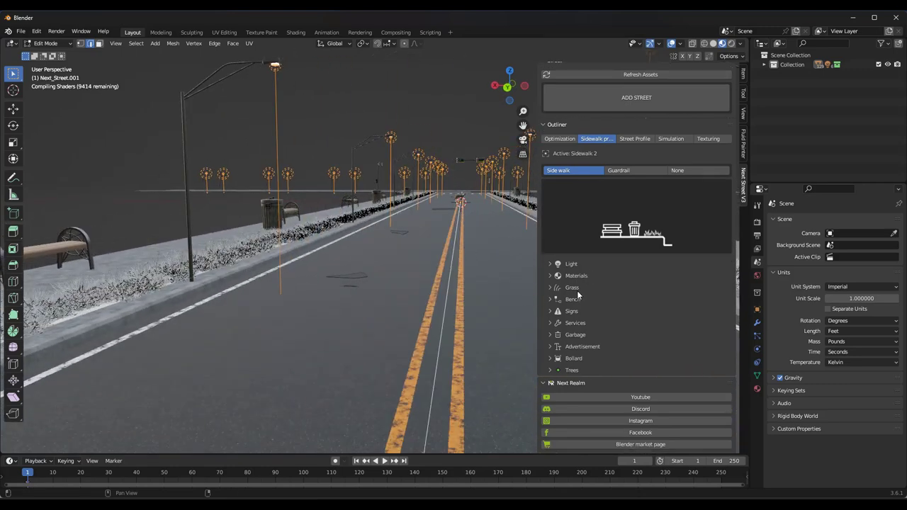
left_click(573, 299)
left_click(613, 330)
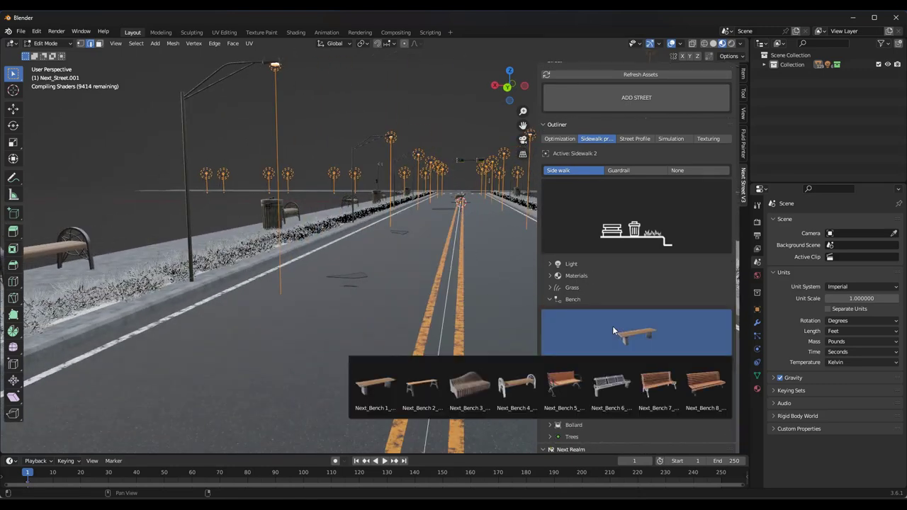
left_click(614, 369)
left_click_drag(708, 363, 658, 362)
middle_click_drag(383, 255, 402, 233)
key("Tab")
scroll(417, 256, "up", 3)
Step: Scroll up and down through the Crystal Kit product page
scroll(417, 253, "down", 3)
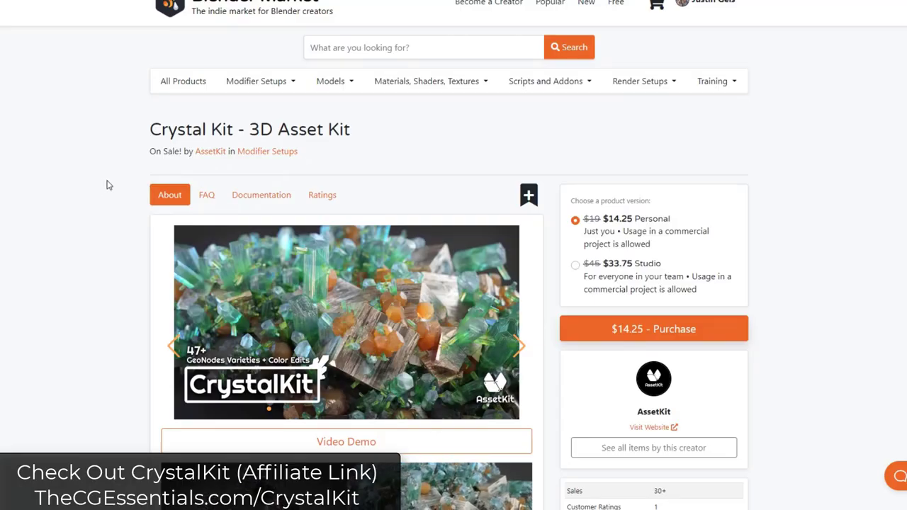
scroll(729, 330, "down", 3)
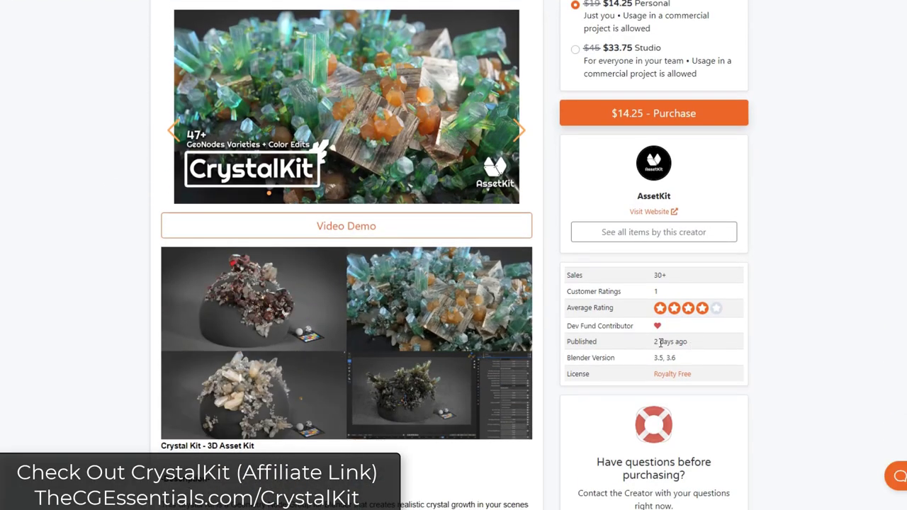
scroll(134, 234, "down", 3)
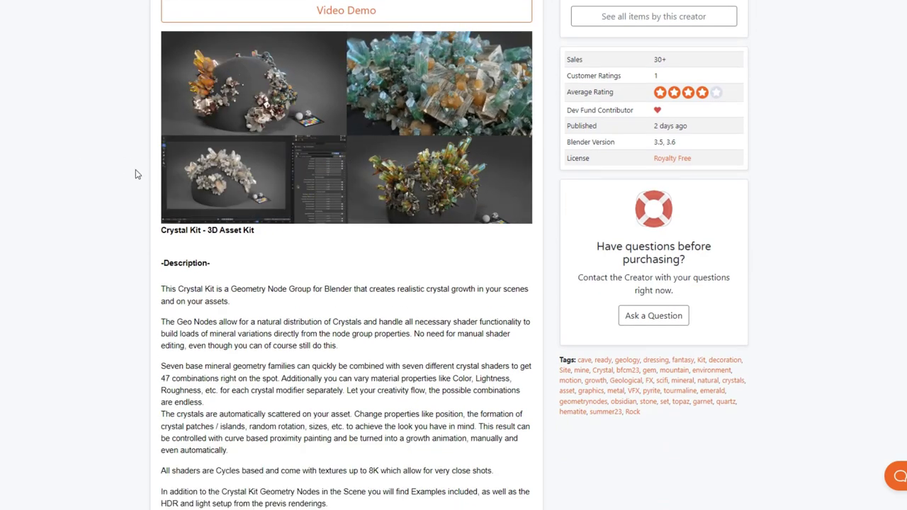
scroll(121, 175, "up", 4)
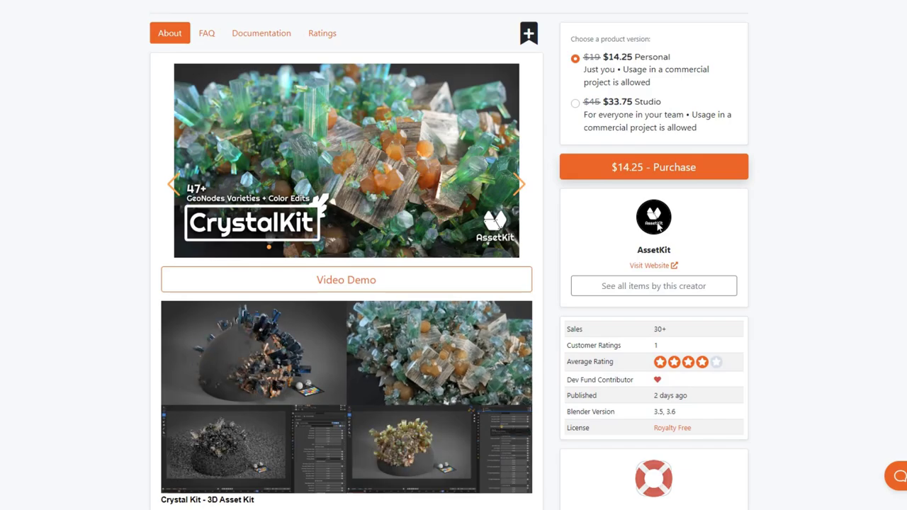
scroll(363, 184, "up", 2)
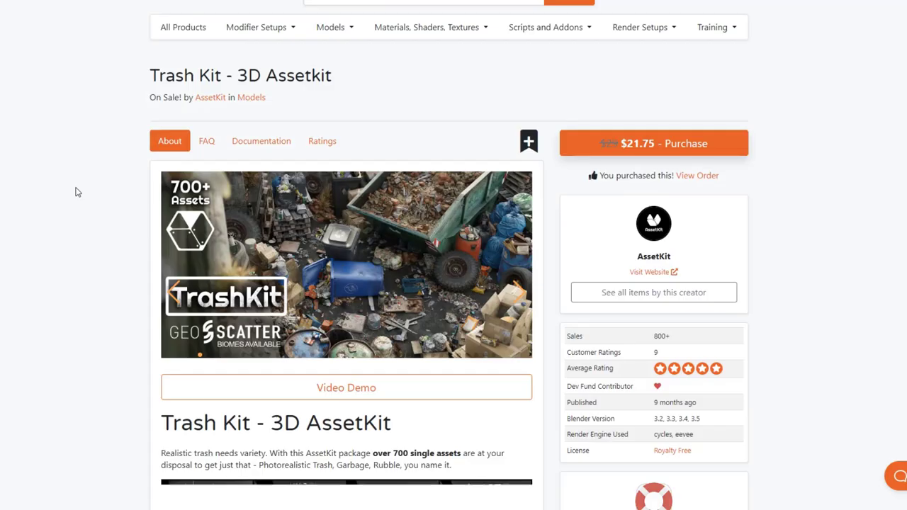
scroll(78, 192, "down", 2)
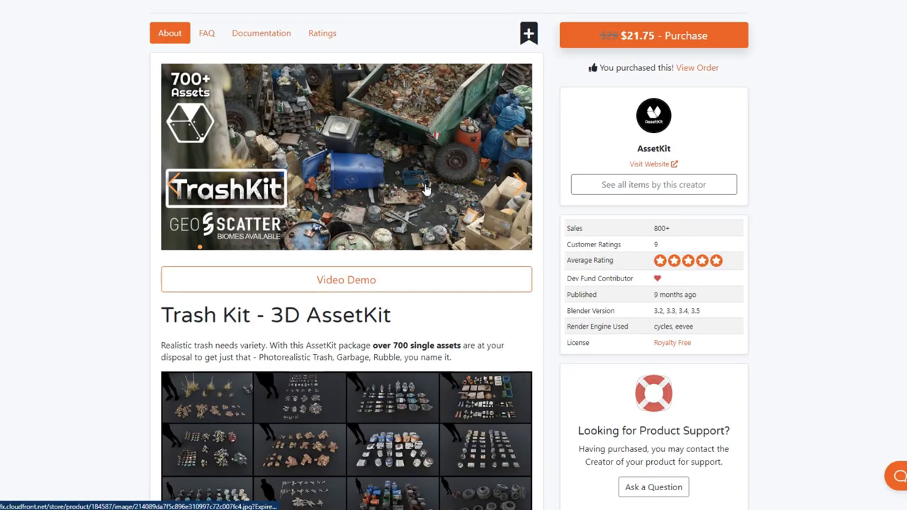
Step: Advance the Trash Kit gallery three slides, then read down the description and scroll back up
left_click(517, 184)
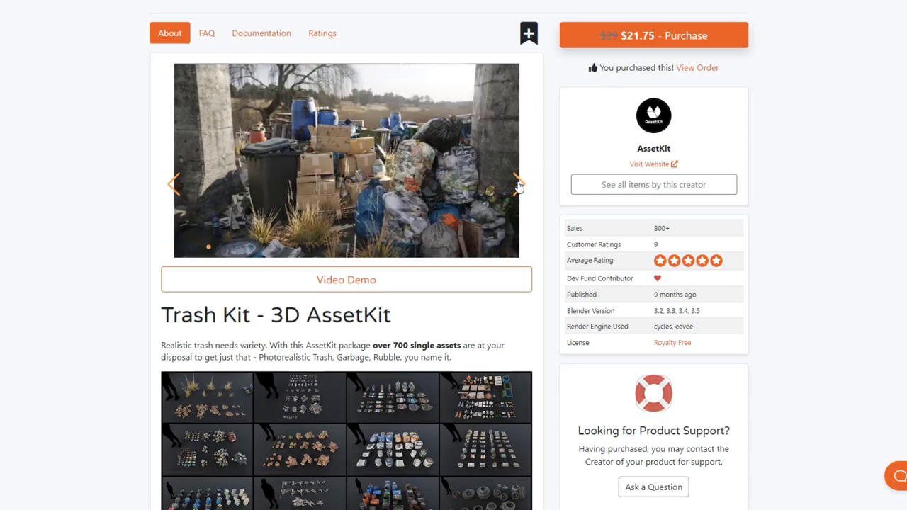
left_click(517, 185)
left_click(518, 184)
scroll(217, 214, "down", 4)
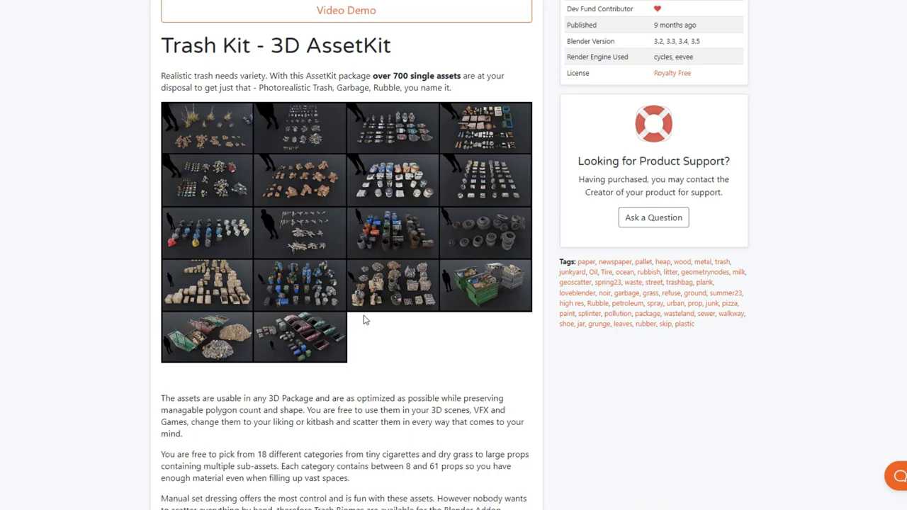
scroll(363, 320, "down", 7)
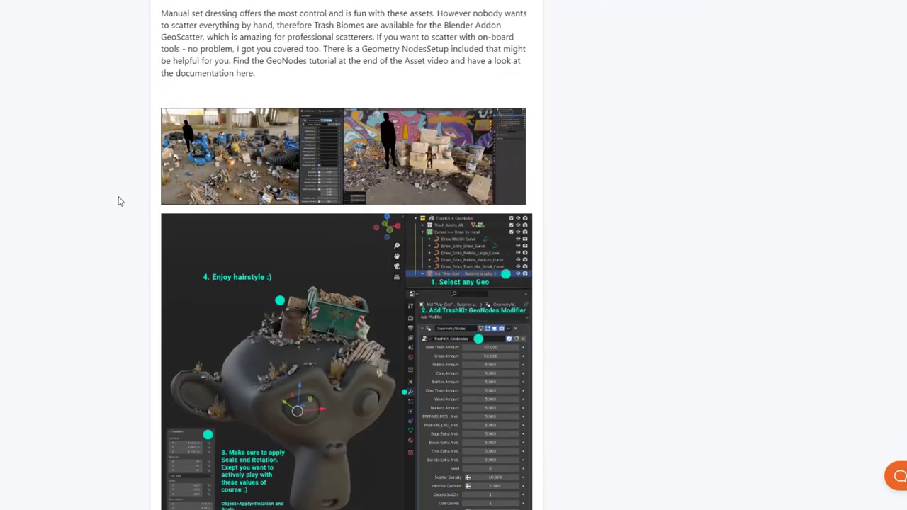
scroll(119, 201, "down", 1)
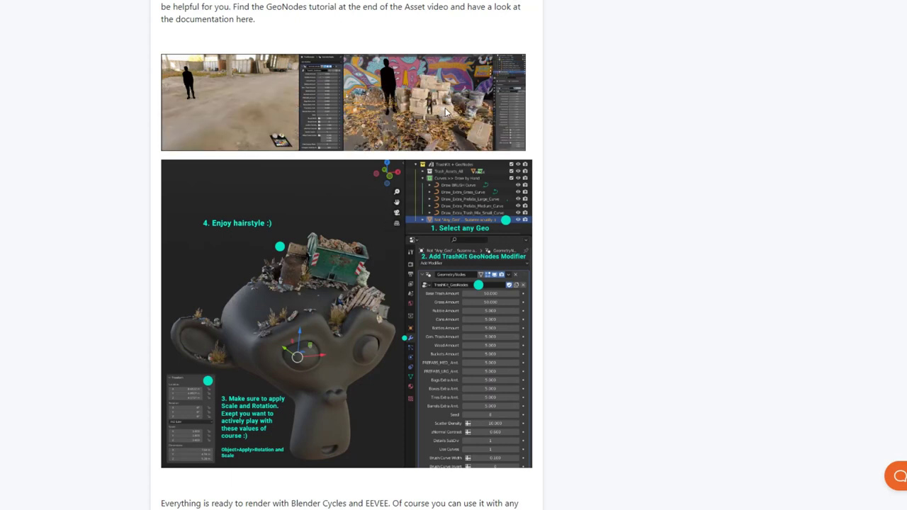
scroll(361, 173, "down", 7)
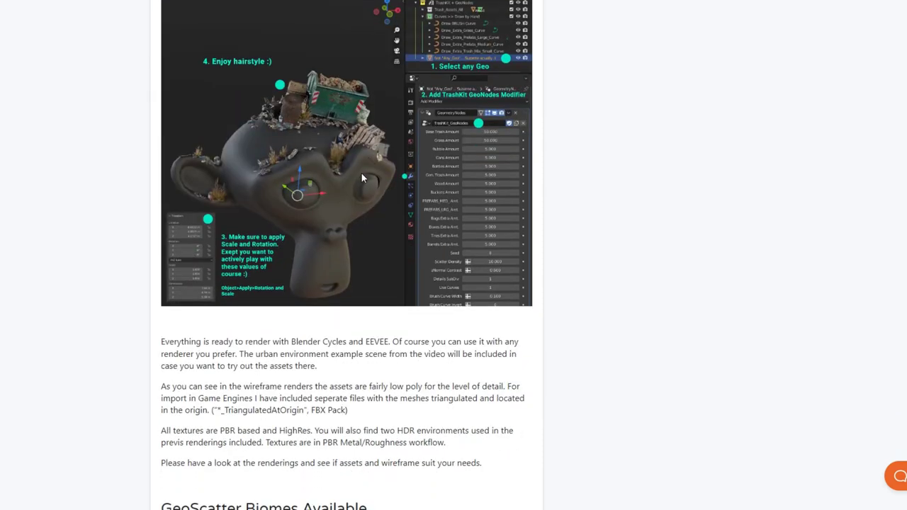
scroll(175, 144, "up", 20)
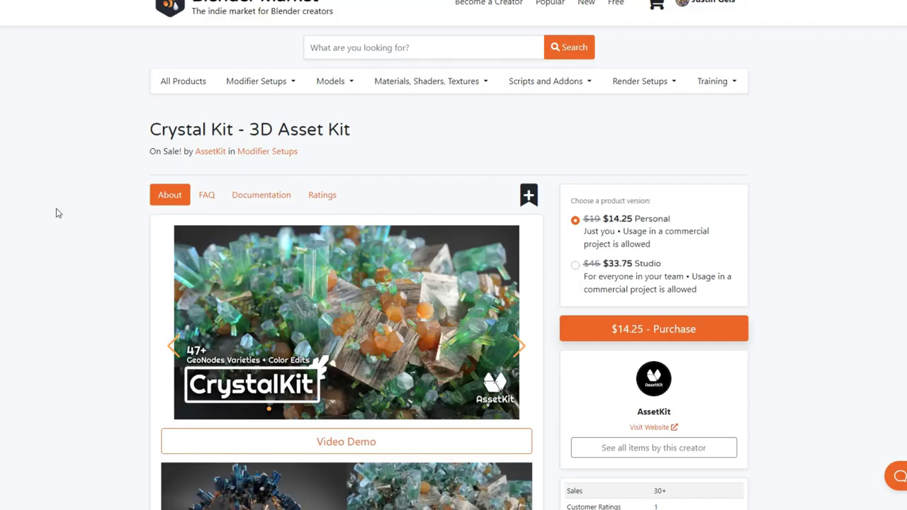
Step: Scroll a little way down the Crystal Kit product page
scroll(91, 284, "down", 2)
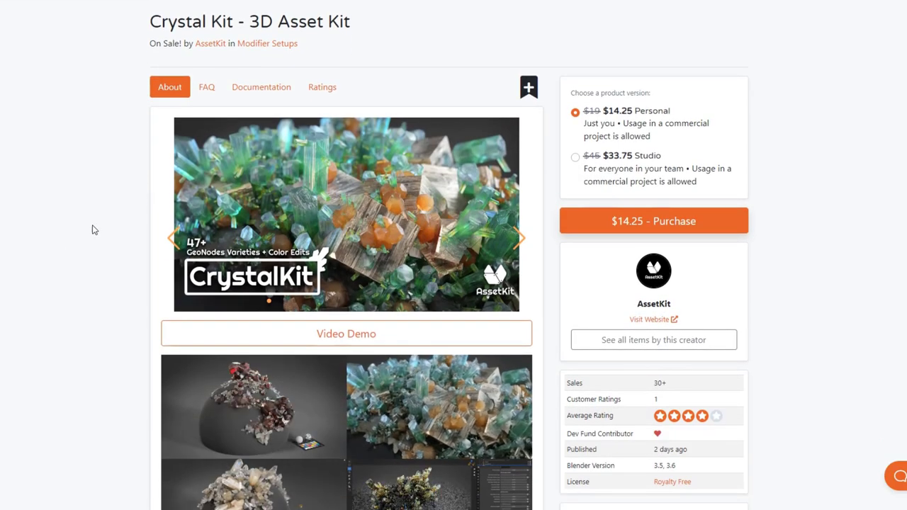
scroll(95, 229, "down", 2)
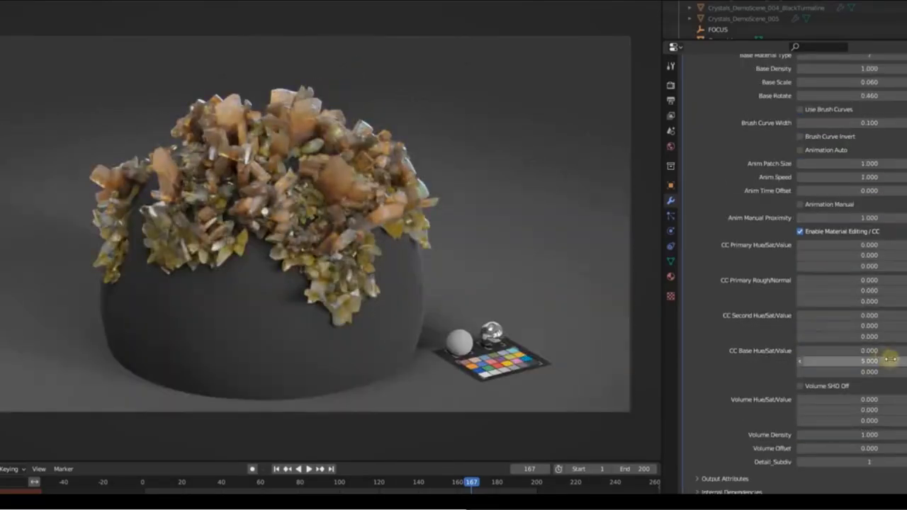
Step: Edit the crystal modifier's CC Base Hue/Sat/Value, Secondary Material Type and Base Enable fields
left_click(892, 363)
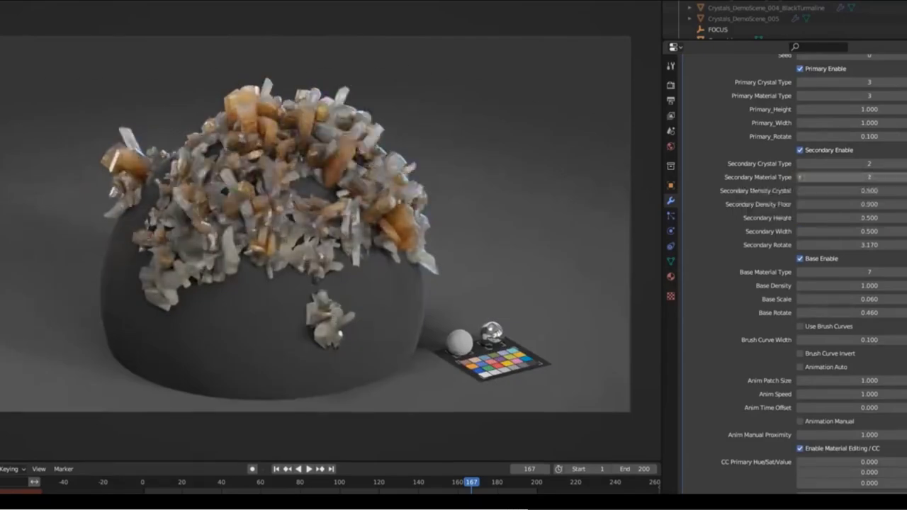
left_click(799, 177)
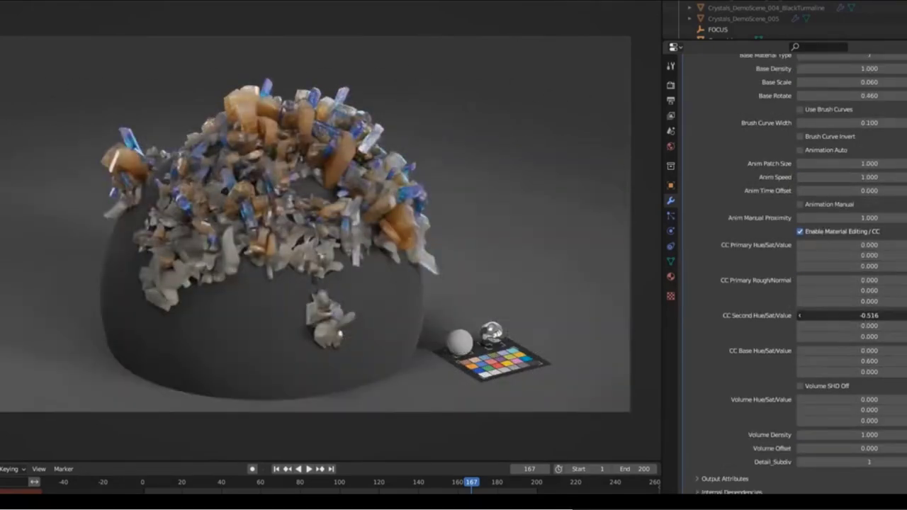
left_click(830, 192)
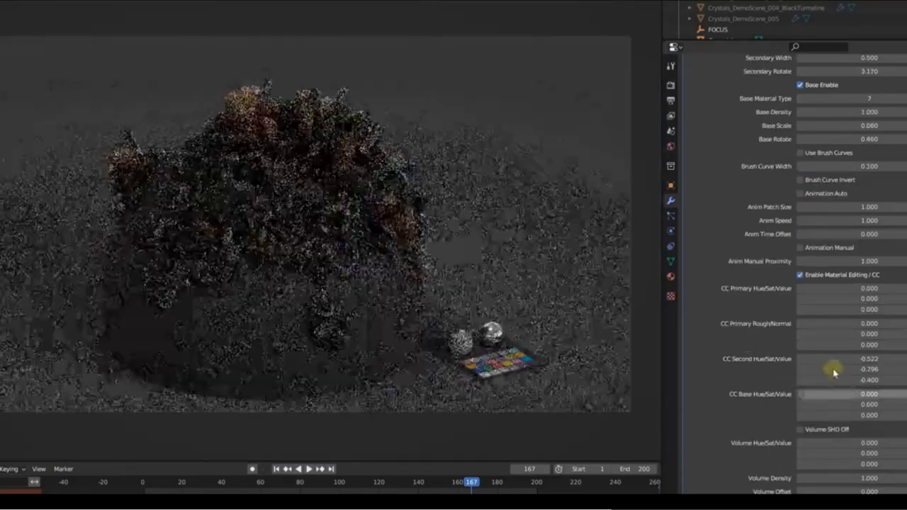